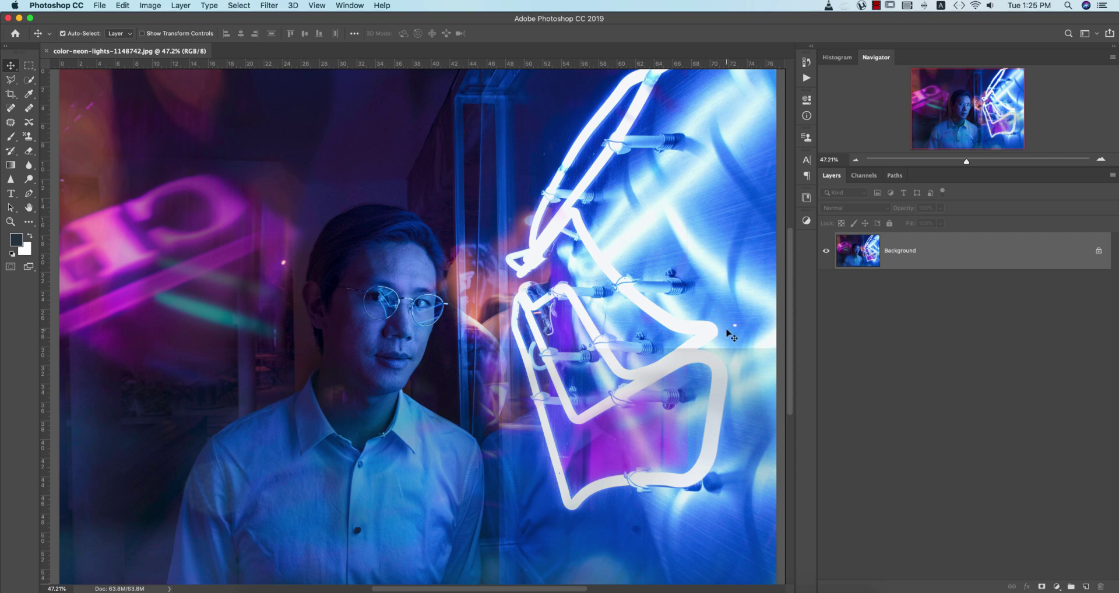
Fit the neon portrait to the window and duplicate the Background layer as Layer 1
{"action": "key", "text": "super+0"}
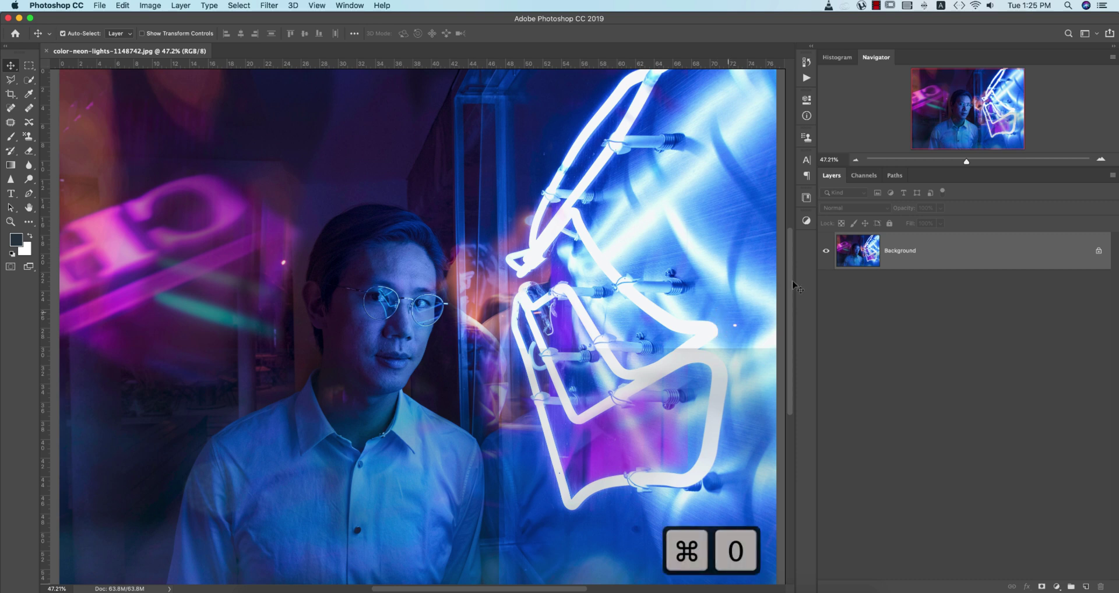
{"action": "scroll", "coordinate": [781, 244], "scroll_direction": "up", "scroll_amount": 4}
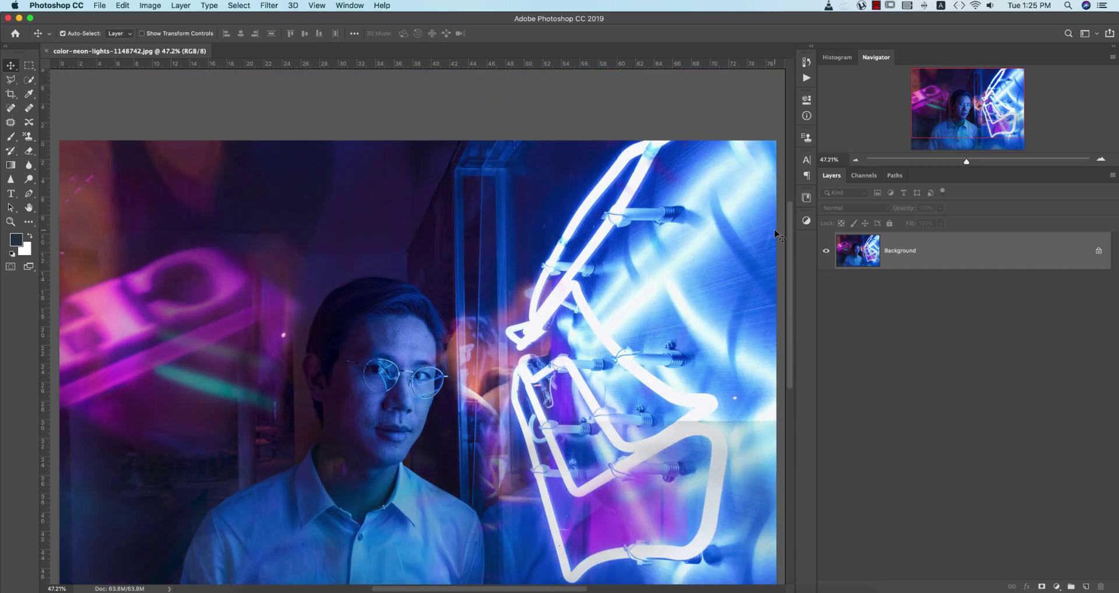
{"action": "key", "text": "super+0"}
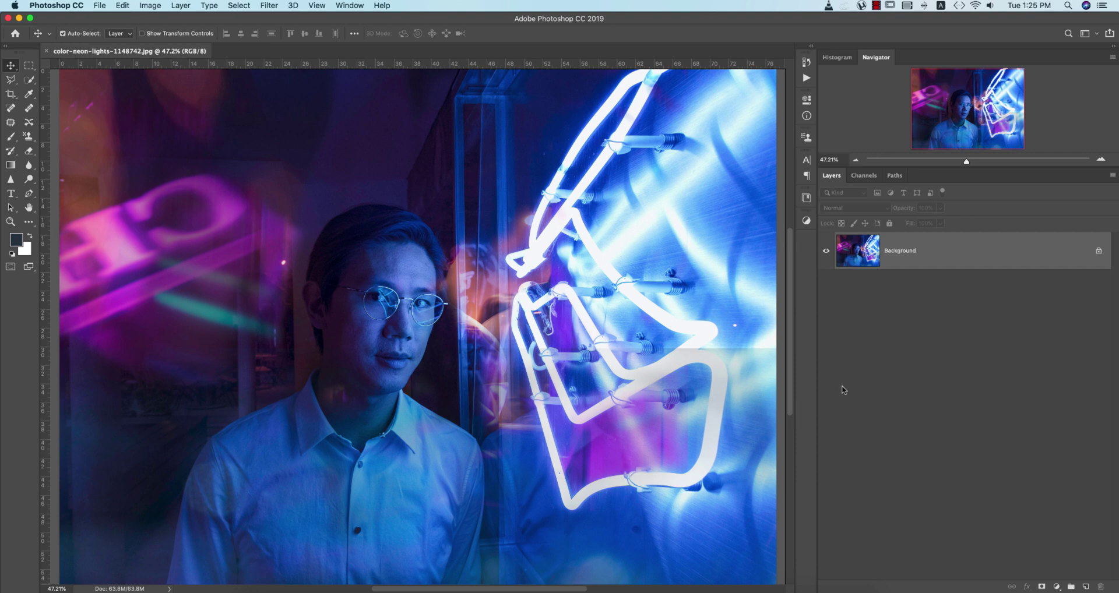
{"action": "key", "text": "super+j"}
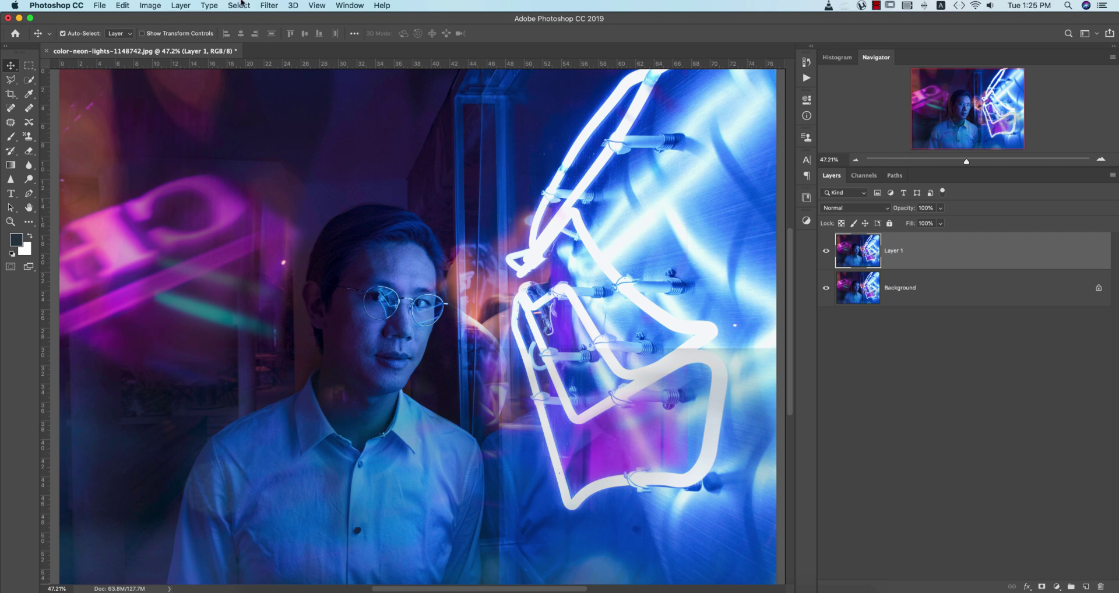
Open the Camera Raw Filter on Layer 1 and browse the Tone Curve, Detail, HSL and Split Toning panels
{"action": "left_click", "coordinate": [277, 7]}
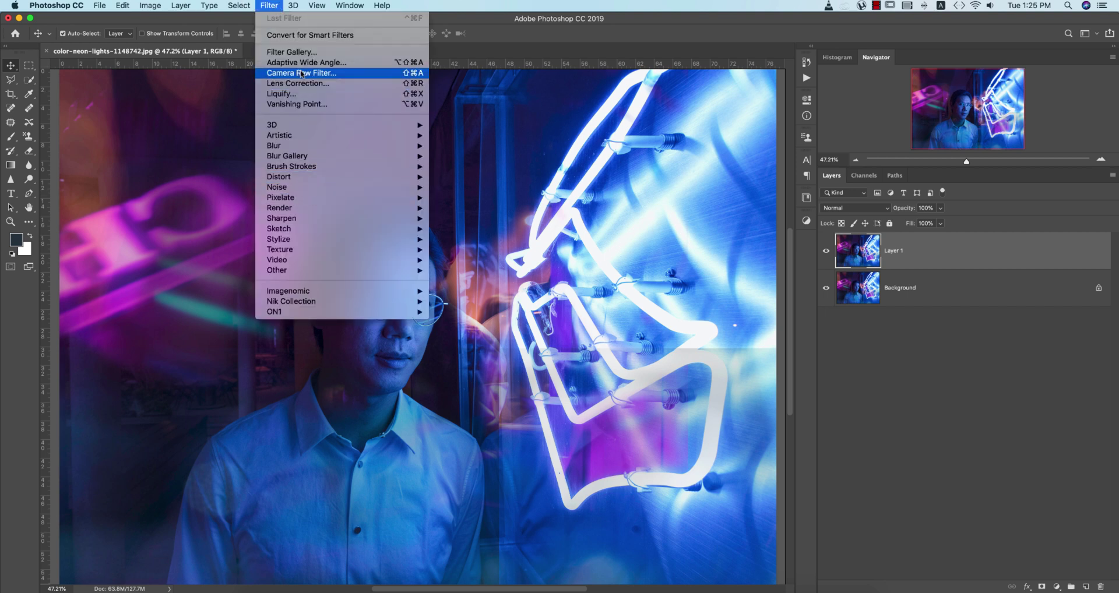
{"action": "left_click", "coordinate": [301, 74]}
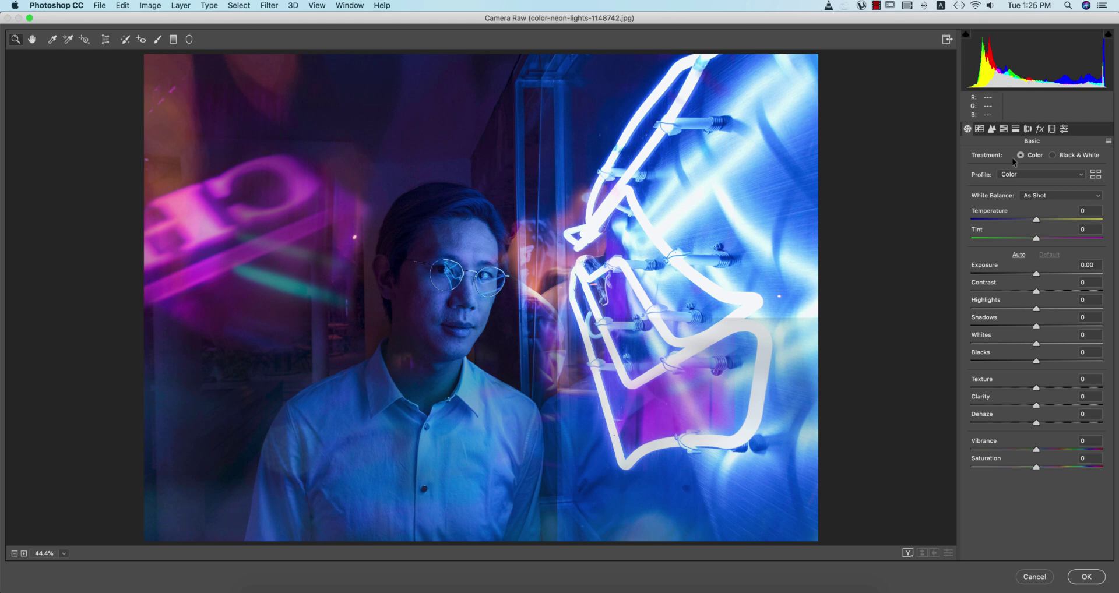
{"action": "left_click", "coordinate": [980, 129]}
{"action": "left_click", "coordinate": [991, 129]}
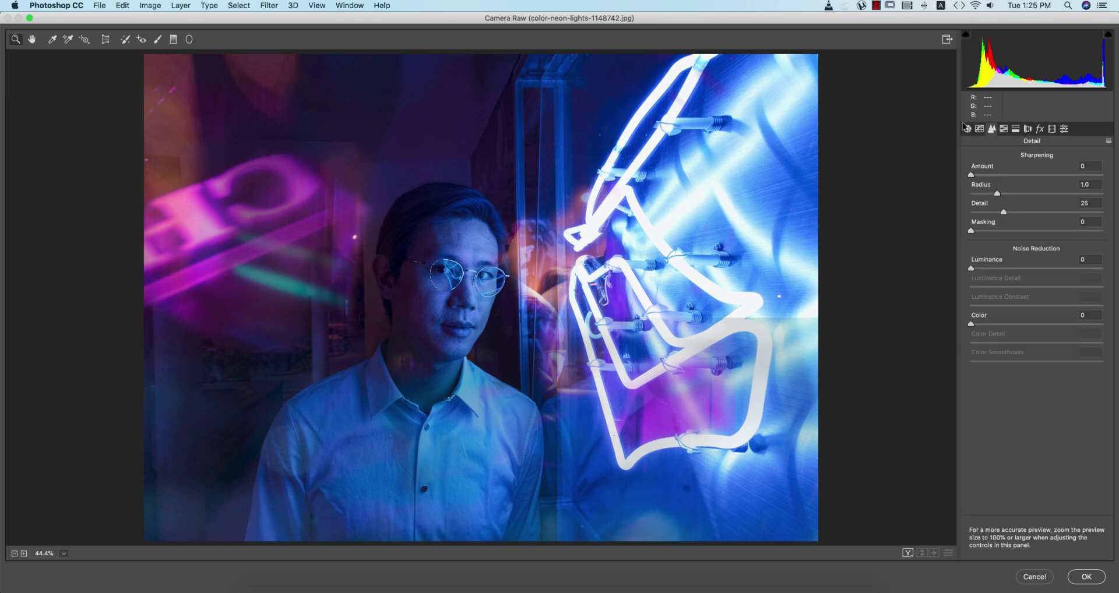
{"action": "left_click", "coordinate": [968, 129]}
{"action": "left_click", "coordinate": [1004, 129]}
{"action": "left_click", "coordinate": [1016, 129]}
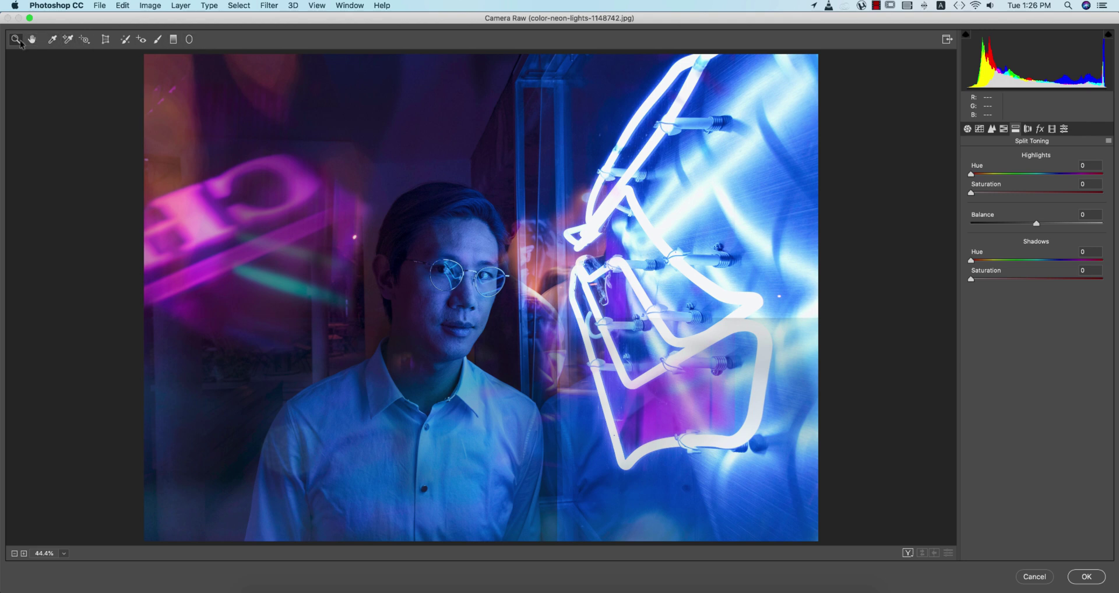
Sample white balance at several spots in the photo, then undo back to the original colours
{"action": "left_click", "coordinate": [53, 40]}
{"action": "left_click", "coordinate": [512, 191]}
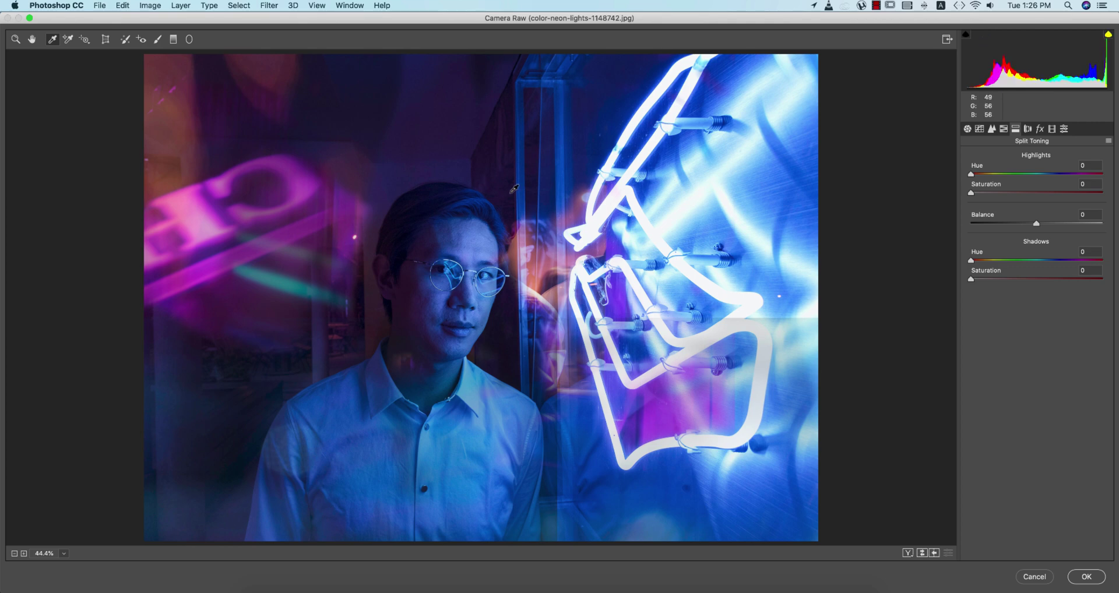
{"action": "left_click", "coordinate": [457, 227]}
{"action": "left_click", "coordinate": [461, 302]}
{"action": "left_click", "coordinate": [492, 199]}
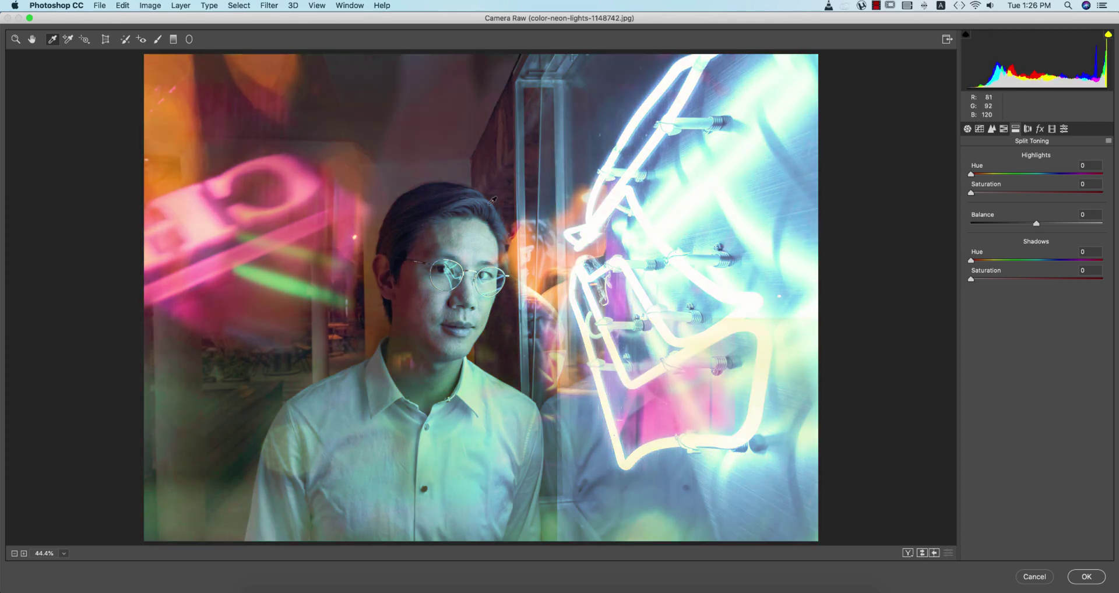
{"action": "key", "text": "super+z"}
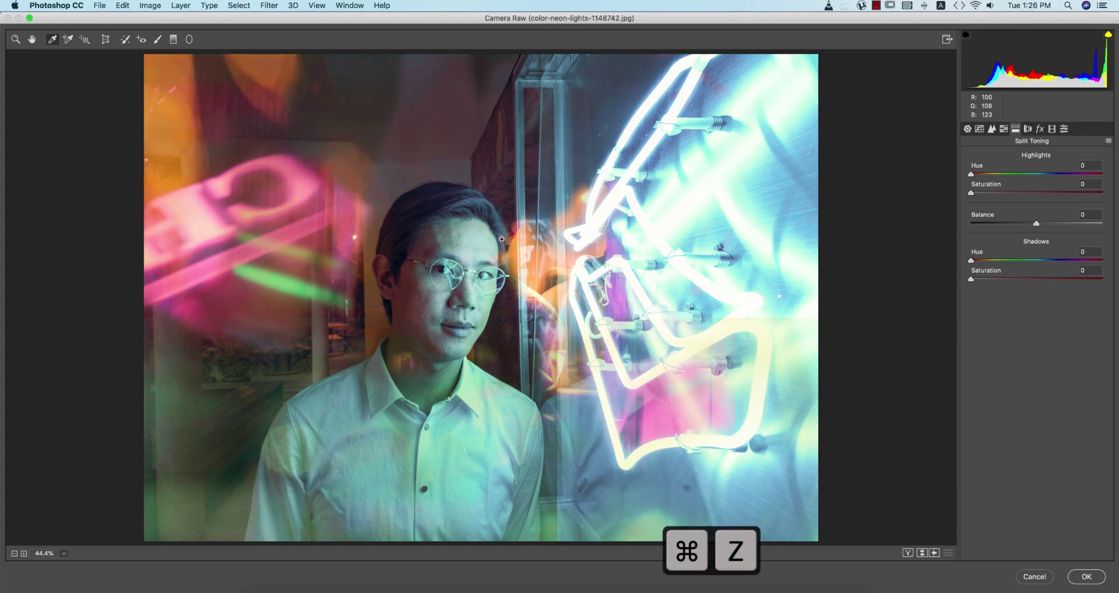
{"action": "key", "text": "super+z"}
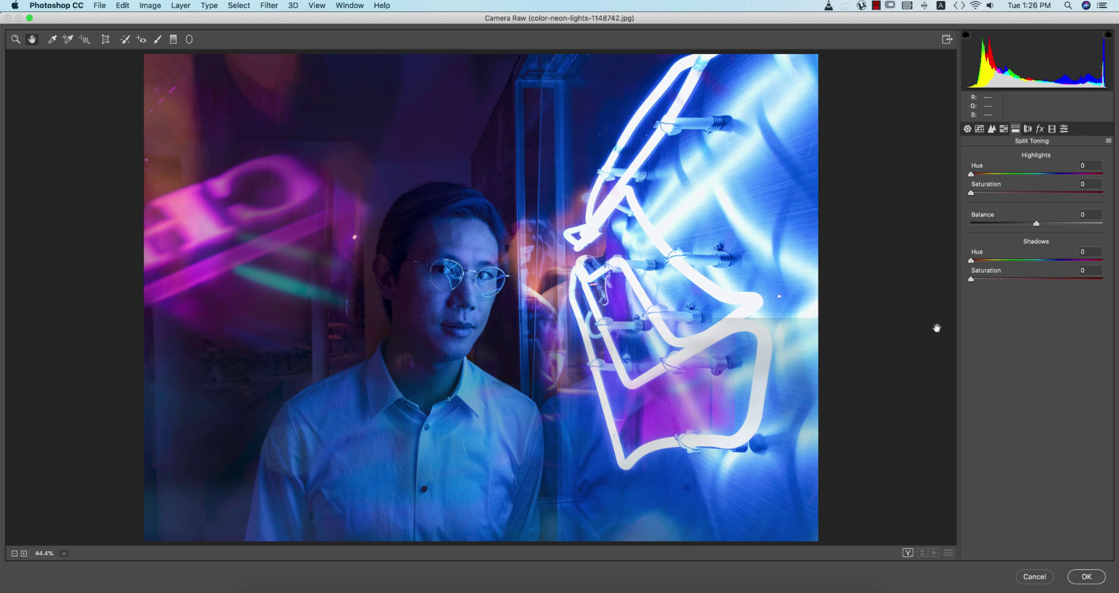
Apply Auto tone (Exposure -0.19, Highlights -72, Shadows +57), comparing it against Default
{"action": "left_click", "coordinate": [969, 130]}
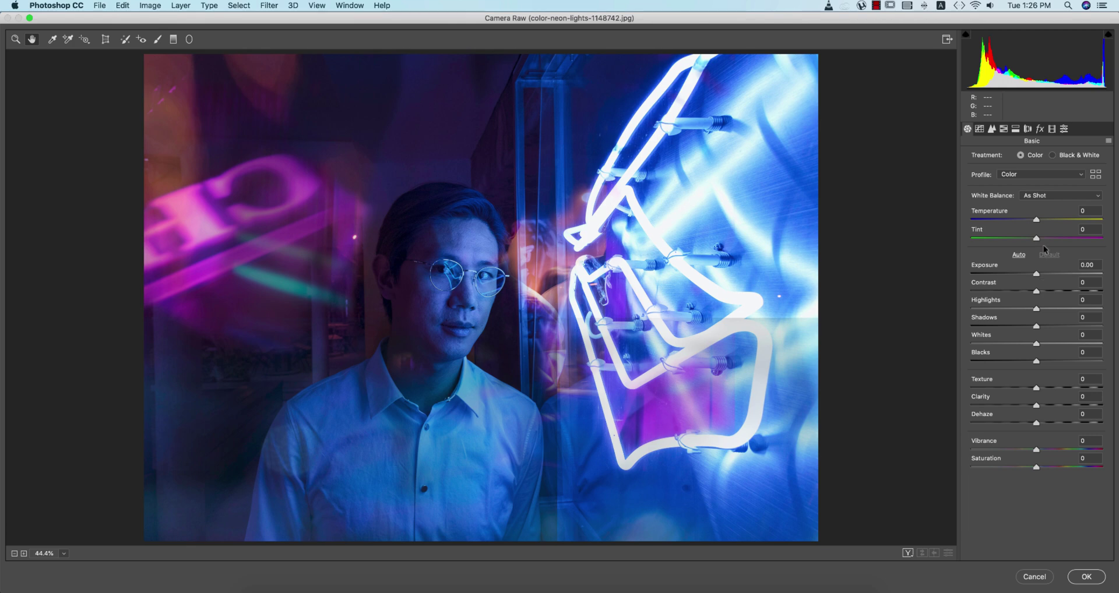
{"action": "left_click", "coordinate": [1018, 255]}
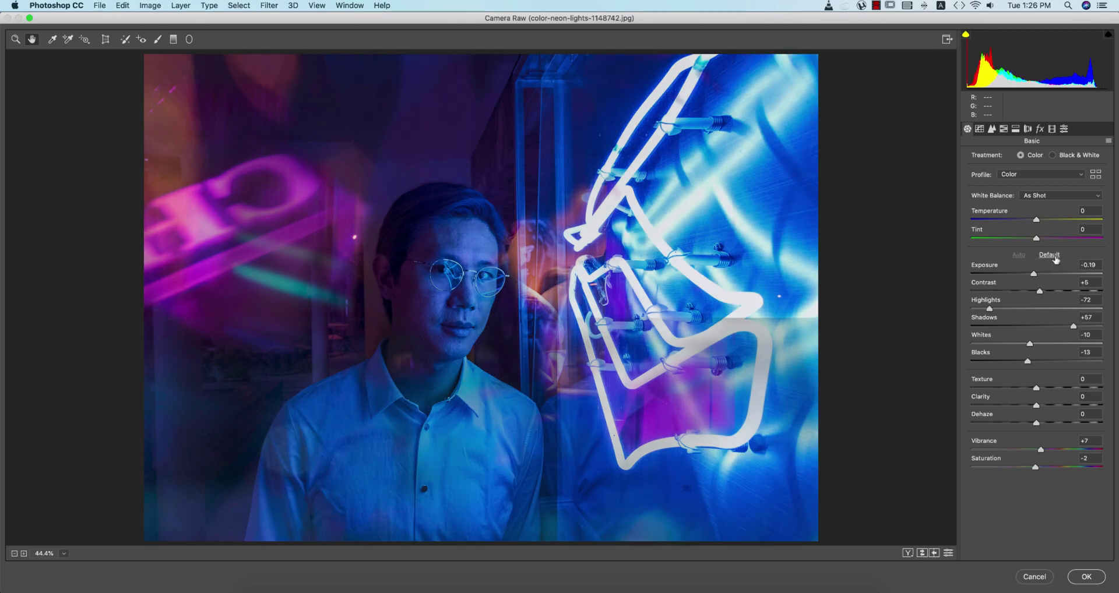
{"action": "left_click", "coordinate": [1049, 255]}
{"action": "left_click", "coordinate": [1020, 257]}
{"action": "left_click", "coordinate": [1044, 256]}
{"action": "left_click", "coordinate": [1017, 256]}
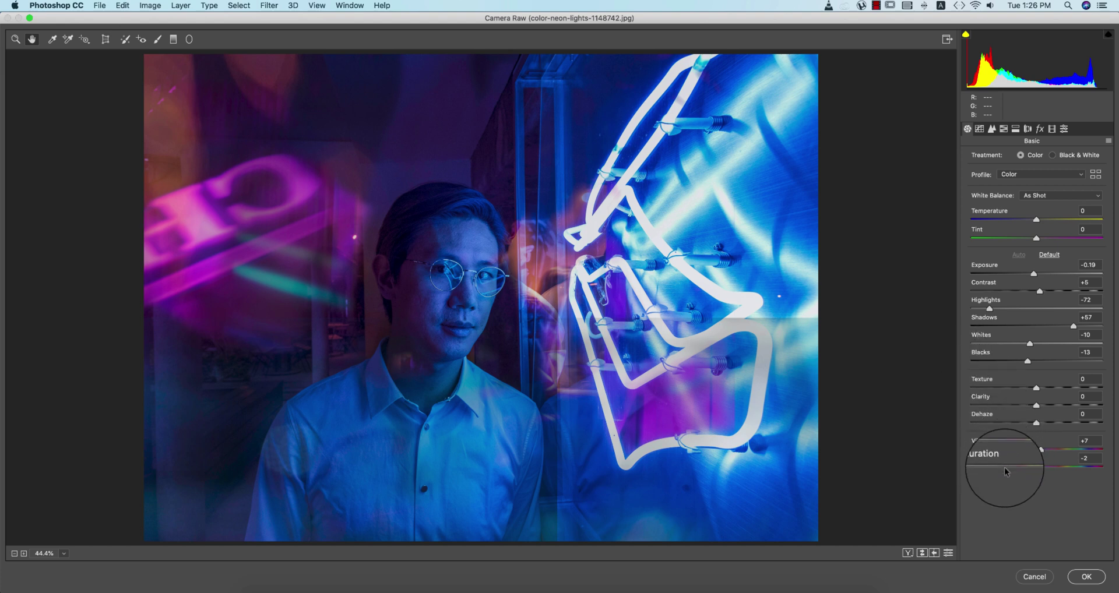
Step through Tone Curve, Detail, HSL, Split Toning, Lens, Effects and Calibration to Presets
{"action": "left_click", "coordinate": [978, 129]}
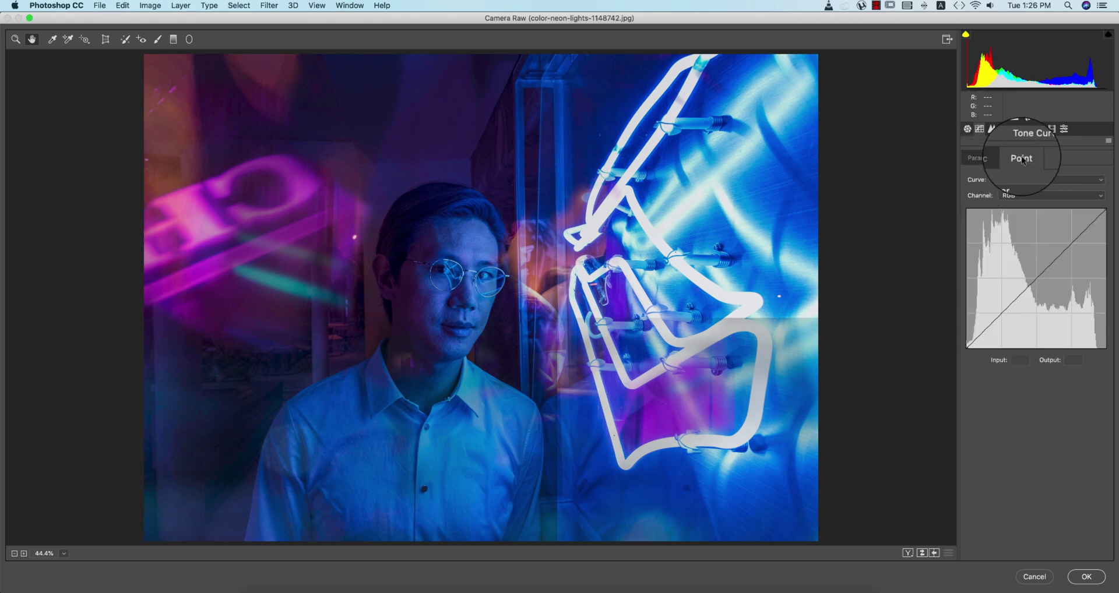
{"action": "left_click", "coordinate": [991, 128]}
{"action": "left_click", "coordinate": [1003, 129]}
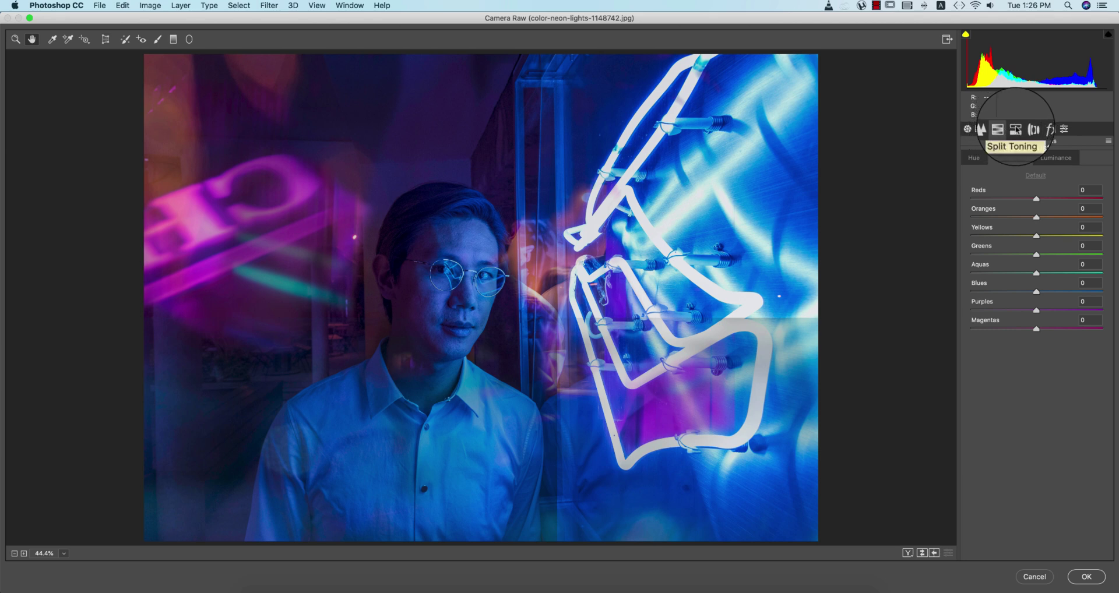
{"action": "left_click", "coordinate": [1016, 129]}
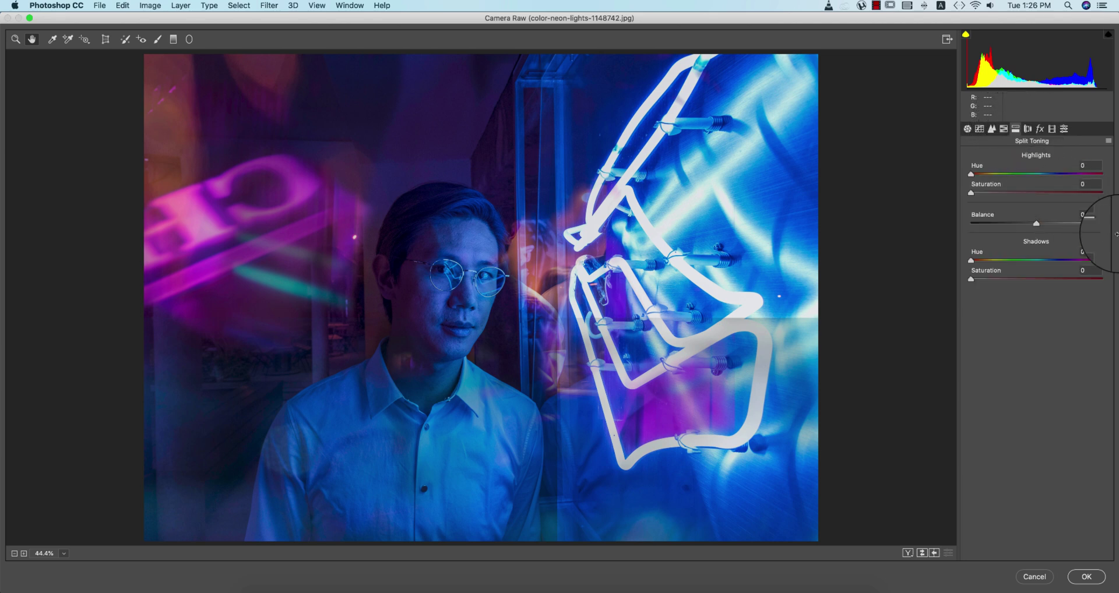
{"action": "left_click", "coordinate": [1027, 128]}
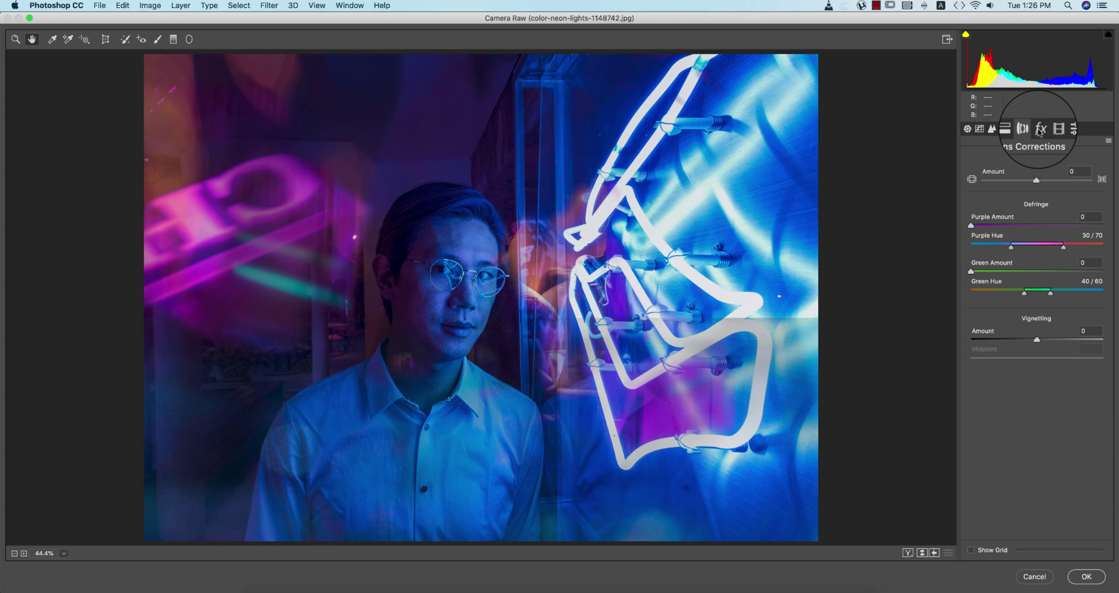
{"action": "left_click", "coordinate": [1039, 129]}
{"action": "left_click", "coordinate": [1051, 129]}
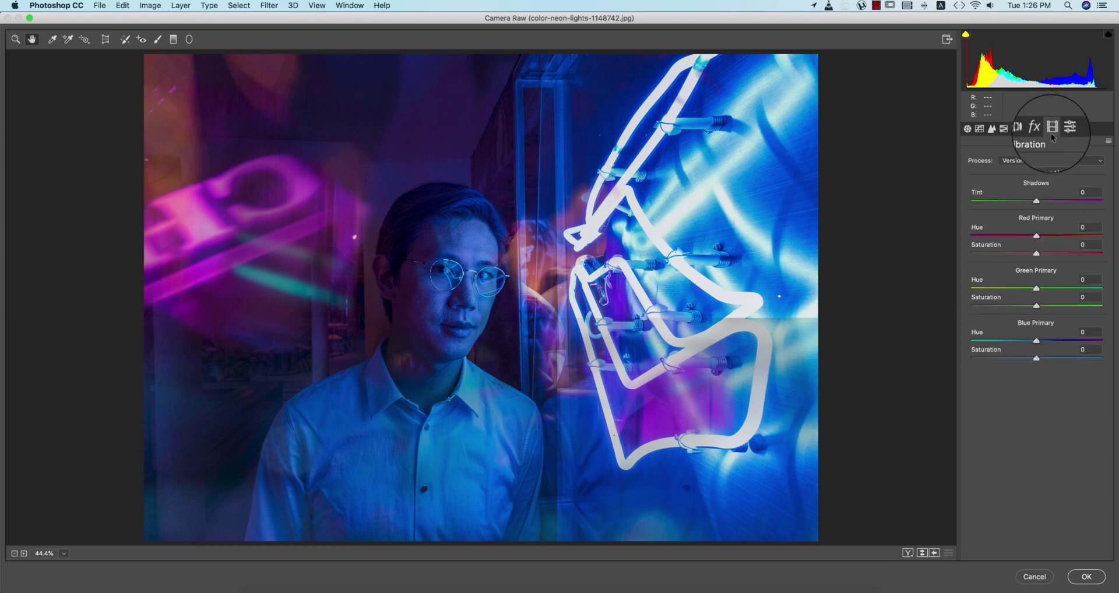
{"action": "left_click", "coordinate": [1064, 128]}
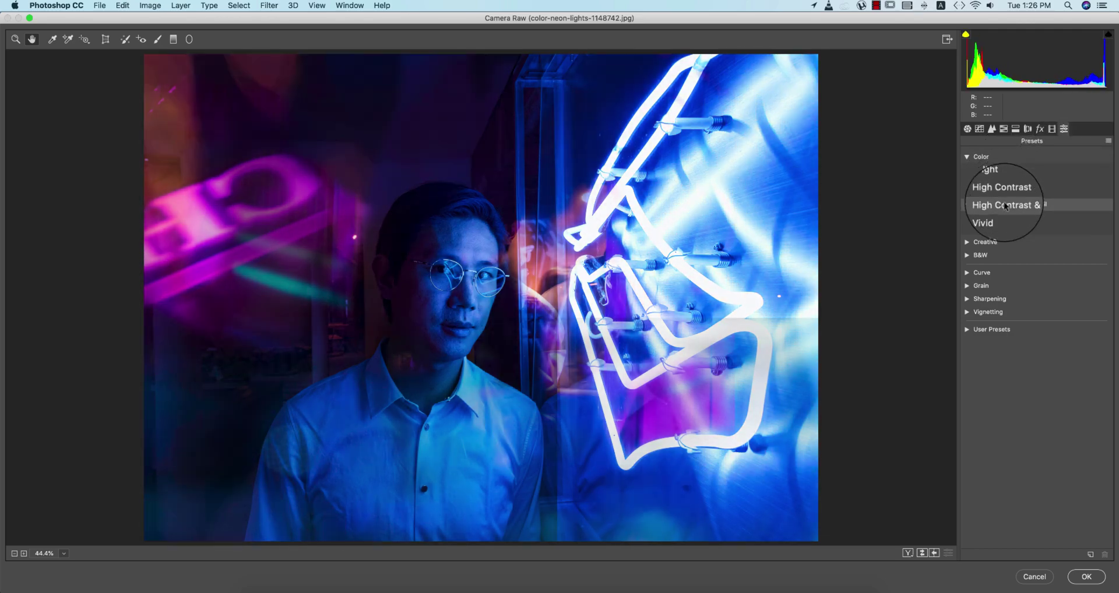
Expand and collapse the Creative, B&W, Vignetting and Grain preset groups
{"action": "left_click", "coordinate": [967, 242]}
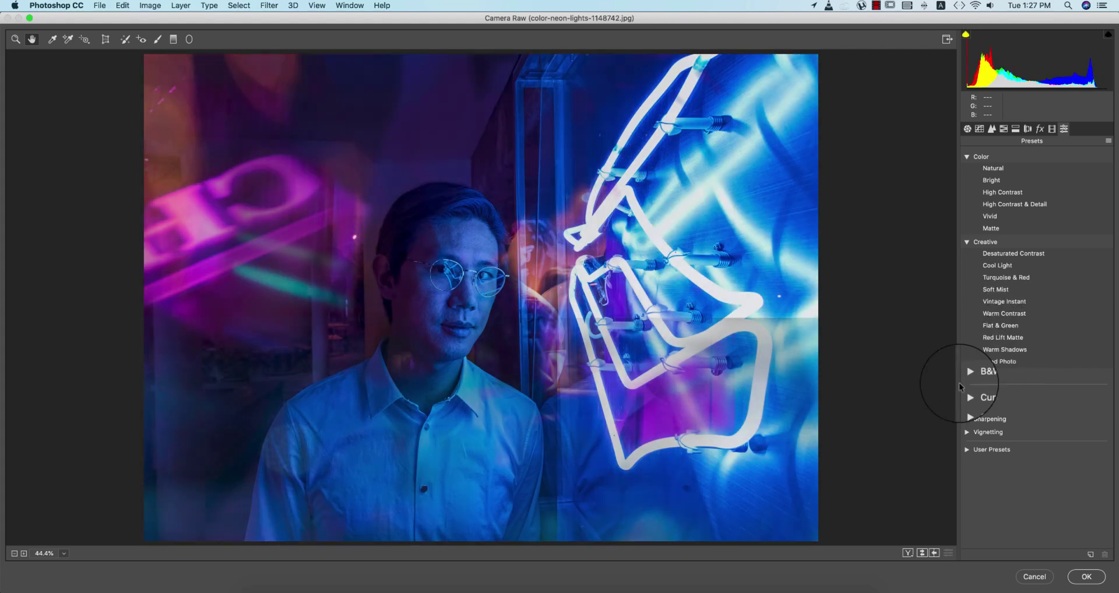
{"action": "left_click", "coordinate": [968, 371]}
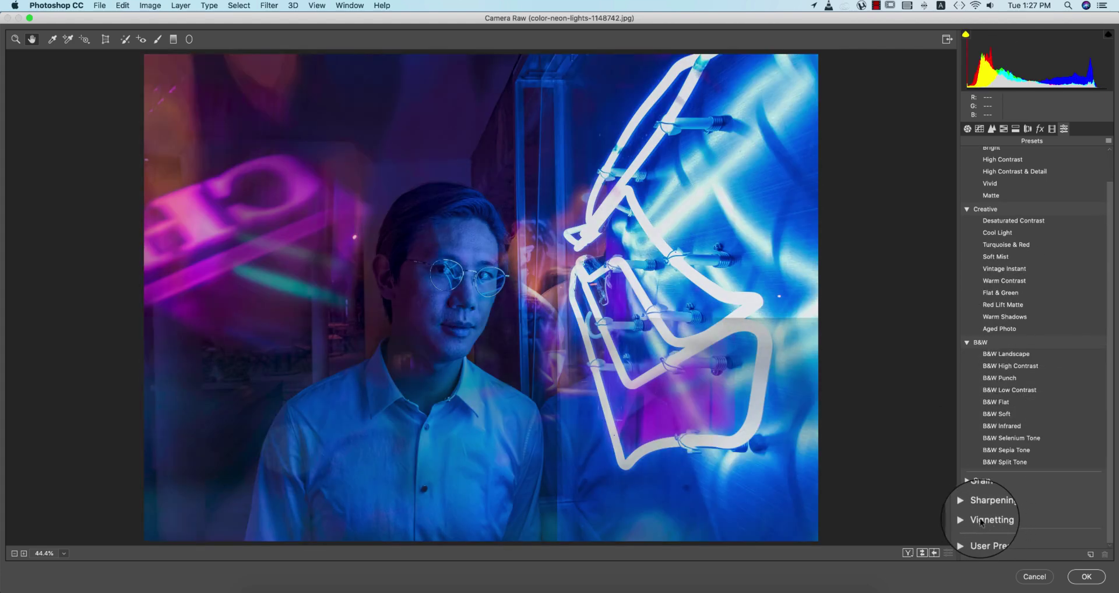
{"action": "left_click", "coordinate": [989, 519]}
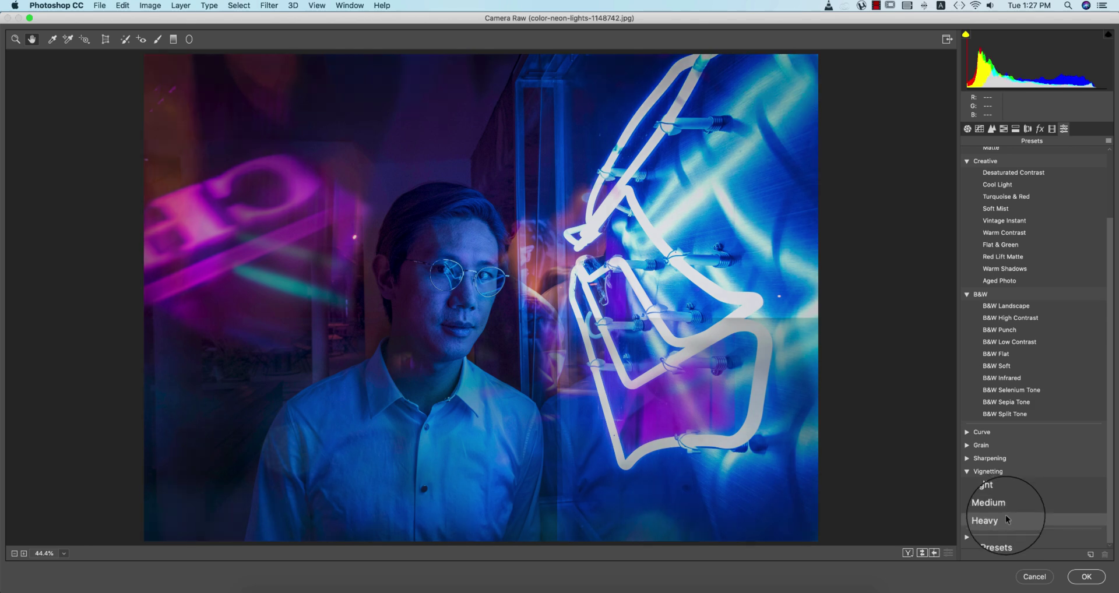
{"action": "left_click", "coordinate": [966, 474]}
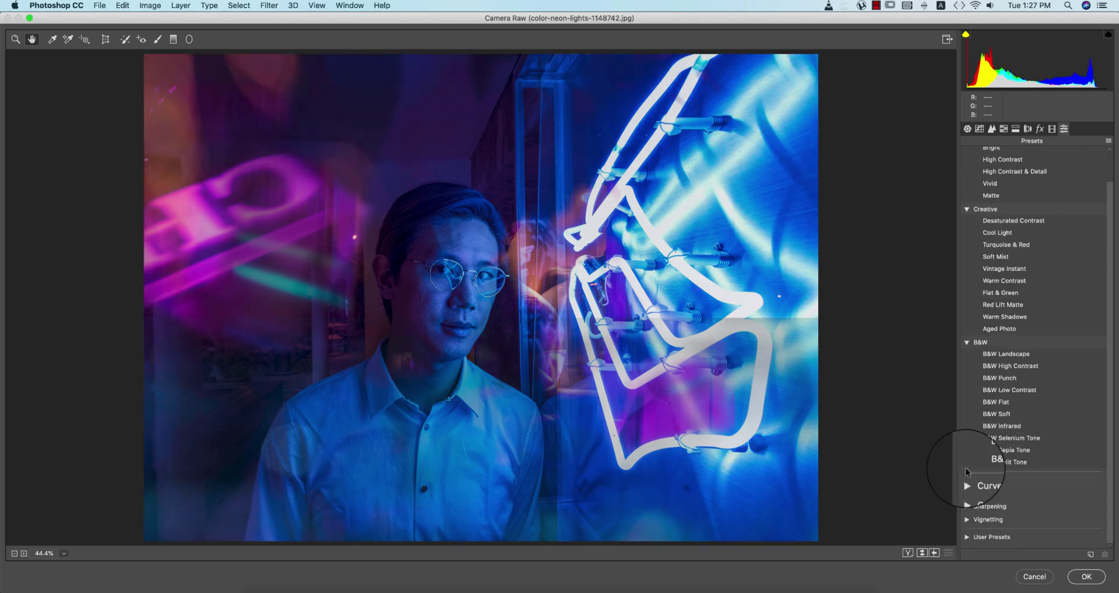
{"action": "left_click", "coordinate": [968, 496]}
{"action": "left_click", "coordinate": [967, 493]}
Apply the Creative Warm Contrast preset for a muted teal Modern 08 look with Blacks -30
{"action": "left_click", "coordinate": [1111, 139]}
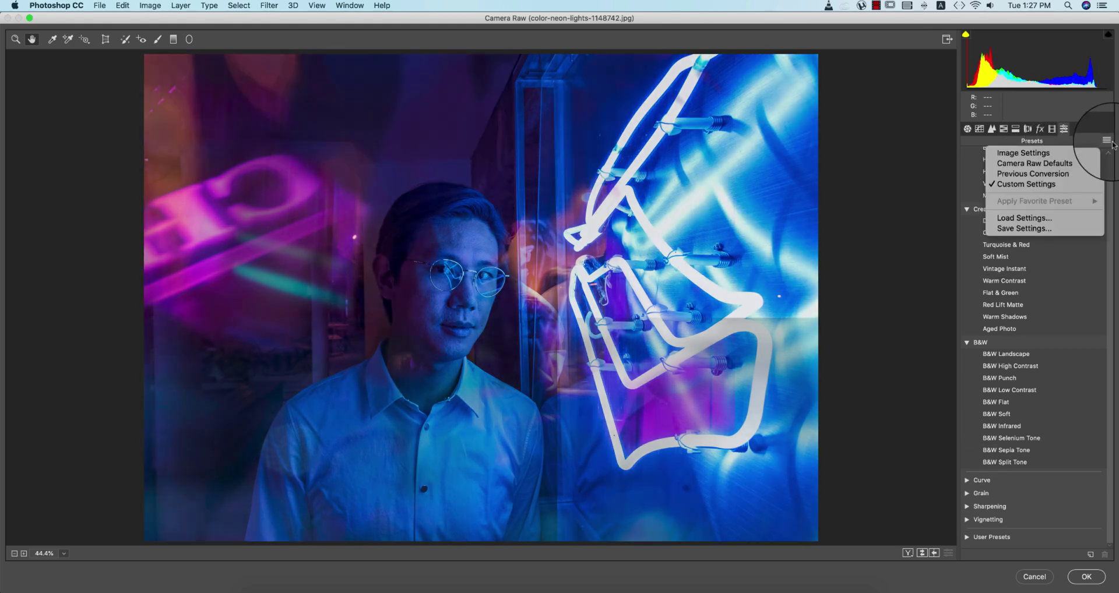
{"action": "left_click", "coordinate": [1067, 120]}
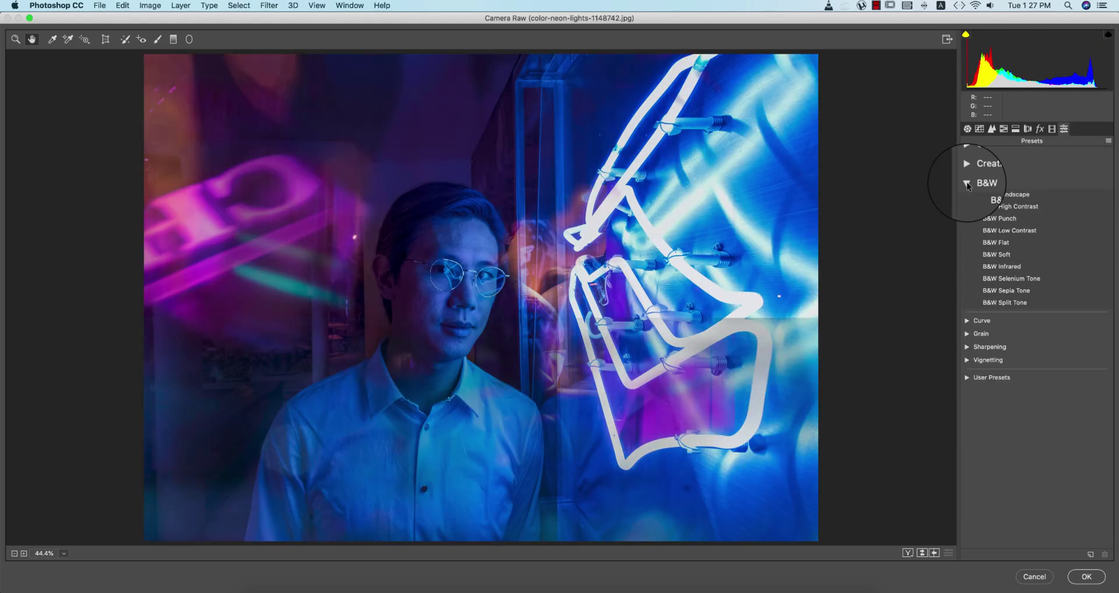
{"action": "left_click", "coordinate": [967, 181]}
{"action": "left_click", "coordinate": [967, 169]}
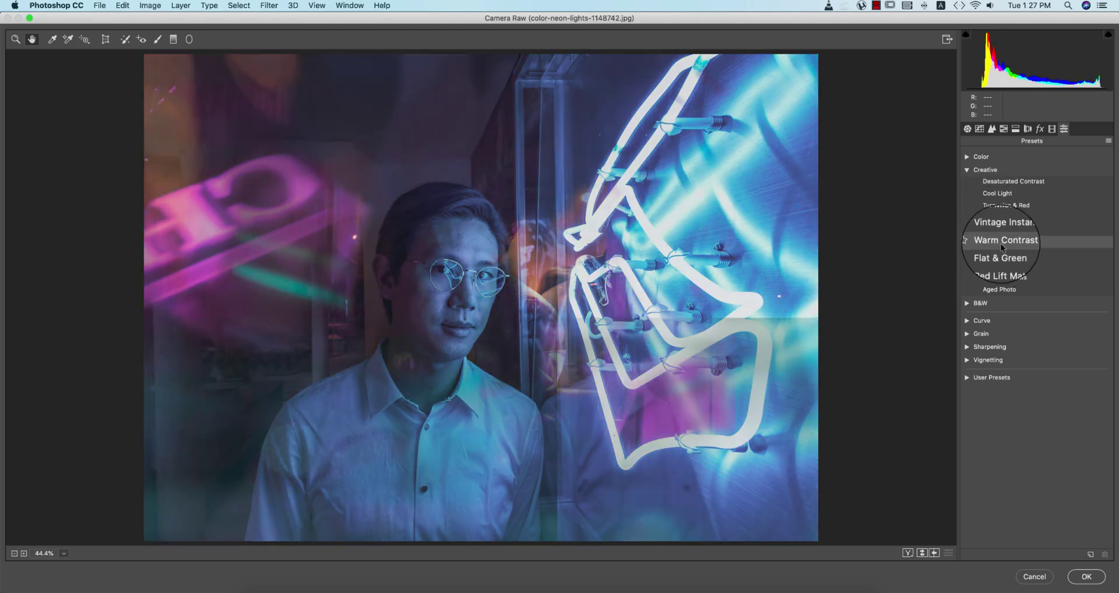
{"action": "left_click", "coordinate": [1000, 243]}
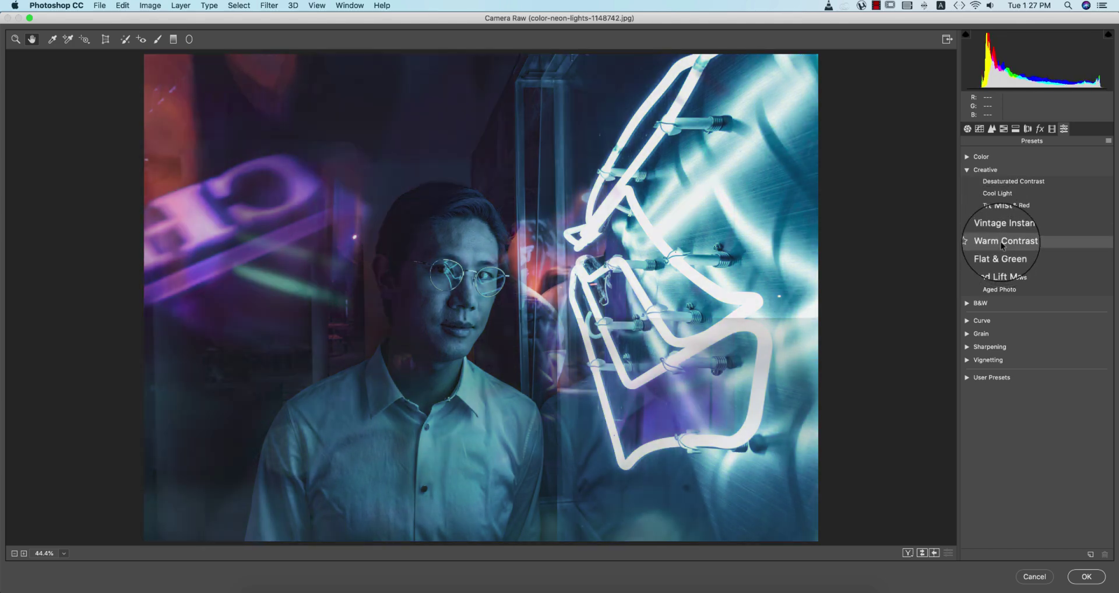
{"action": "left_click", "coordinate": [967, 129]}
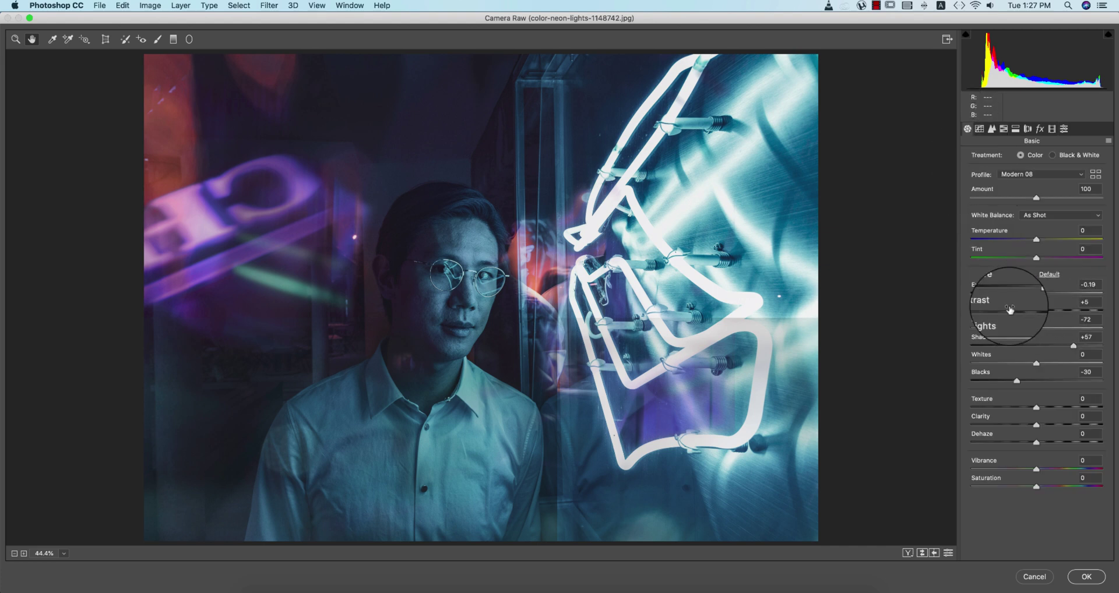
Set Vibrance +21, Saturation +19, Shadows +82, Dehaze +27 and Temperature +8
{"action": "left_click", "coordinate": [1051, 470]}
{"action": "mouse_move", "coordinate": [1037, 488]}
{"action": "left_mouse_down"}
{"action": "mouse_move", "coordinate": [1061, 487]}
{"action": "mouse_move", "coordinate": [1052, 489]}
{"action": "left_mouse_up"}
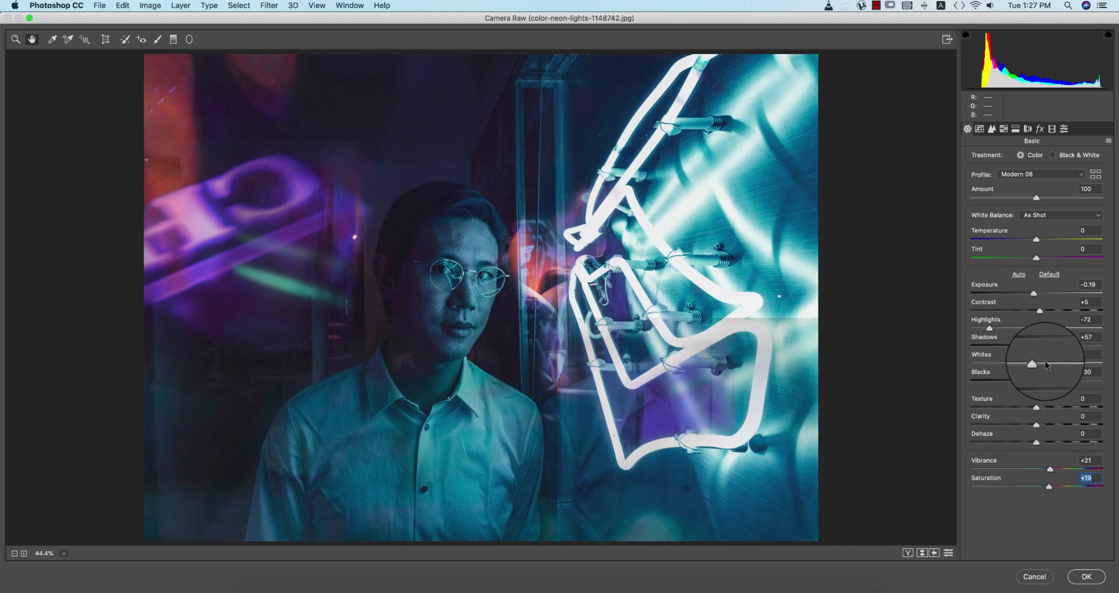
{"action": "left_click_drag", "start_coordinate": [1073, 346], "coordinate": [1089, 346]}
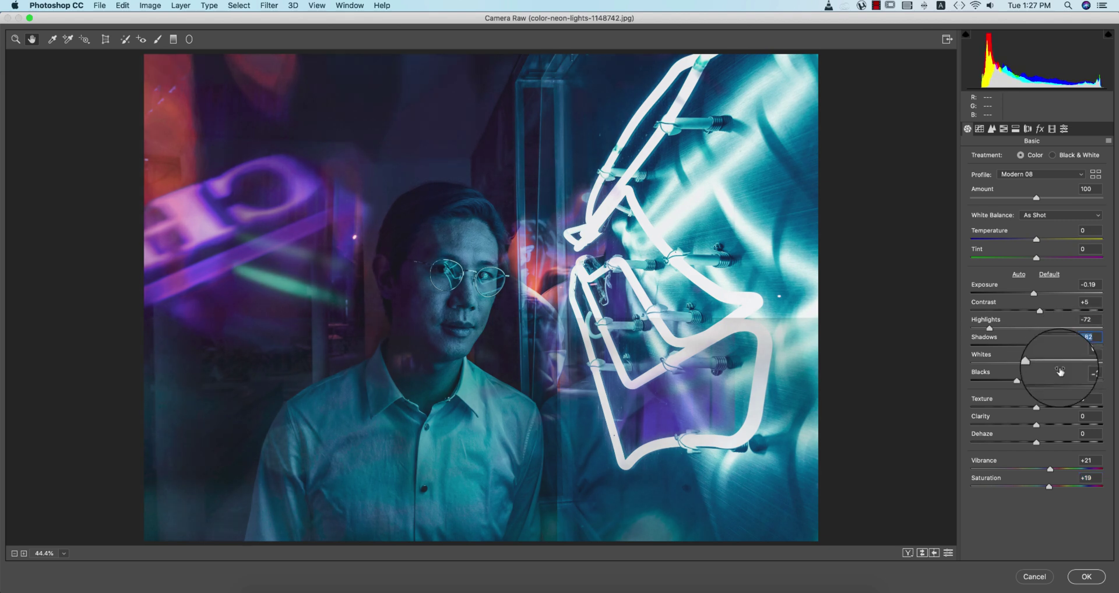
{"action": "left_click_drag", "start_coordinate": [1036, 446], "coordinate": [1056, 443]}
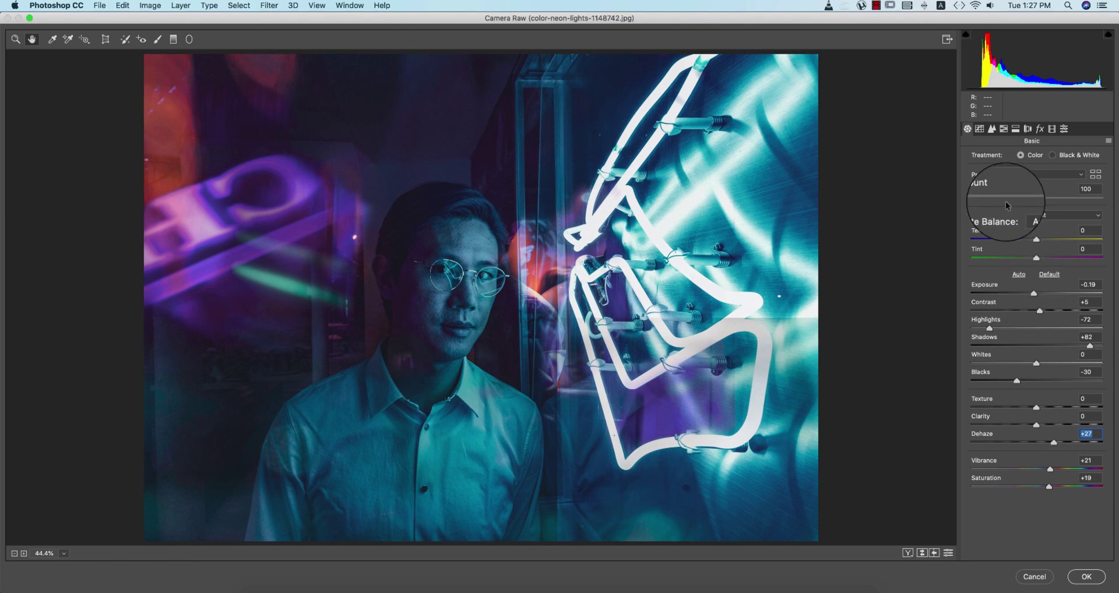
{"action": "left_click_drag", "start_coordinate": [1036, 239], "coordinate": [1042, 240]}
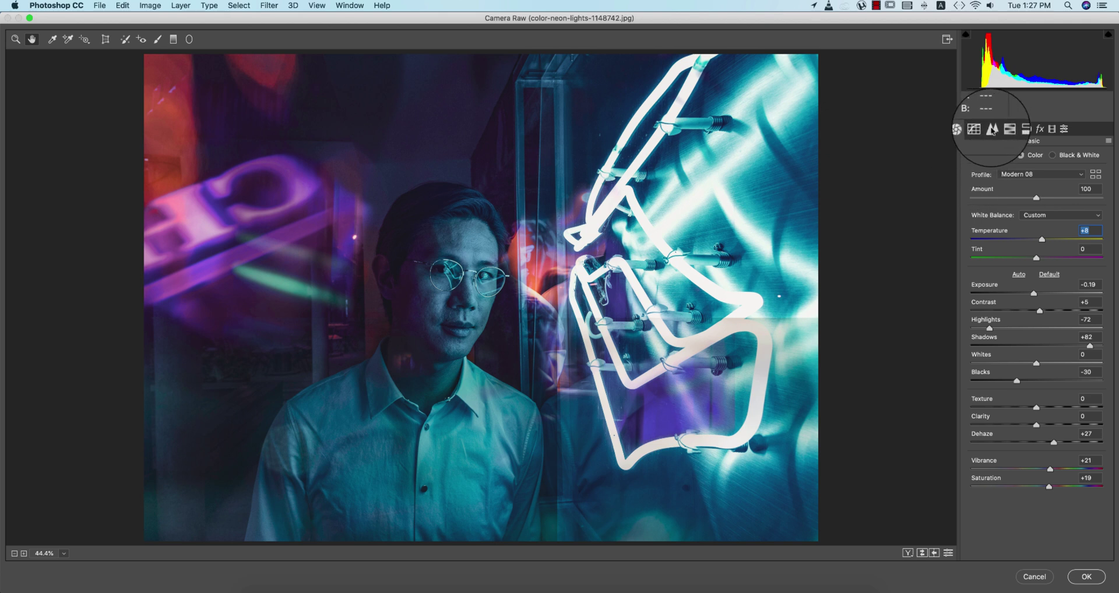
{"action": "left_click", "coordinate": [1009, 129]}
Boost Aquas saturation and raise Aquas and Blues luminance to +16 and +13
{"action": "left_click", "coordinate": [1010, 157]}
{"action": "left_click", "coordinate": [1050, 272]}
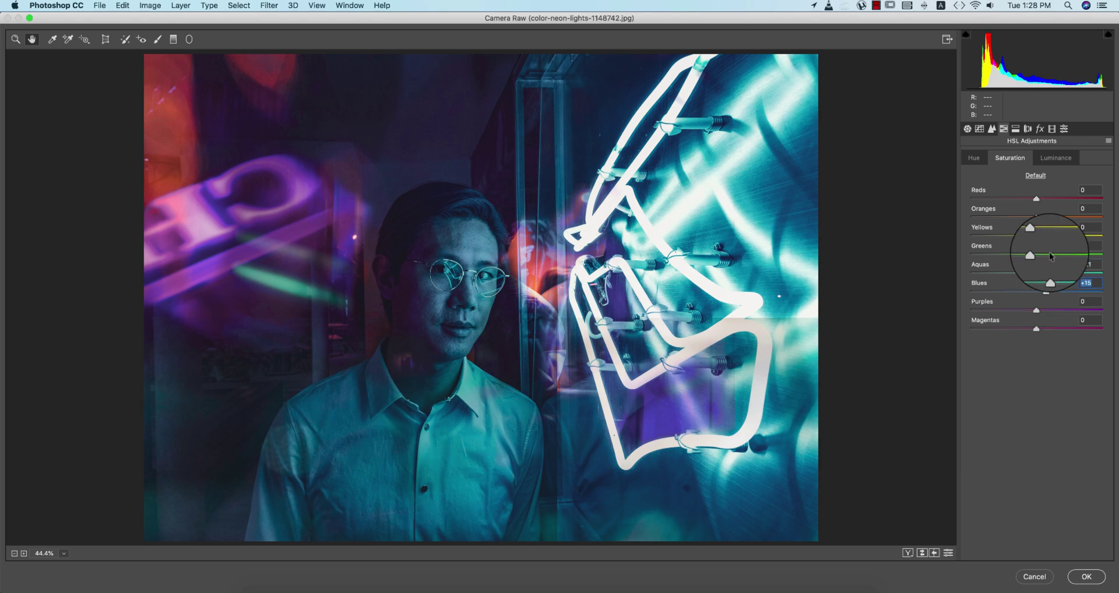
{"action": "left_click", "coordinate": [1055, 158]}
{"action": "left_click", "coordinate": [1046, 273]}
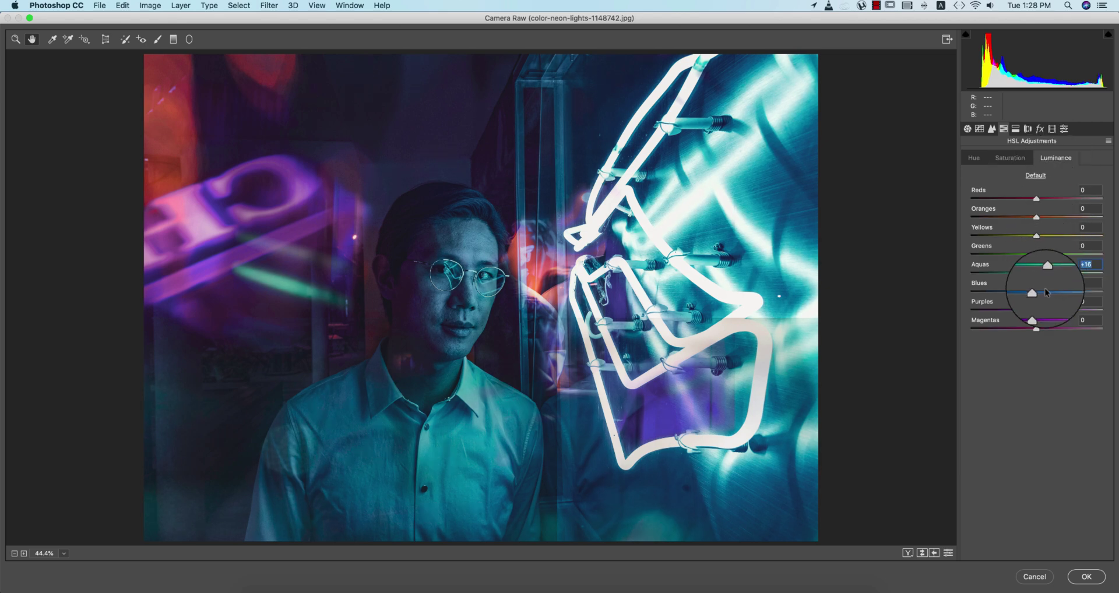
{"action": "left_click", "coordinate": [1044, 291]}
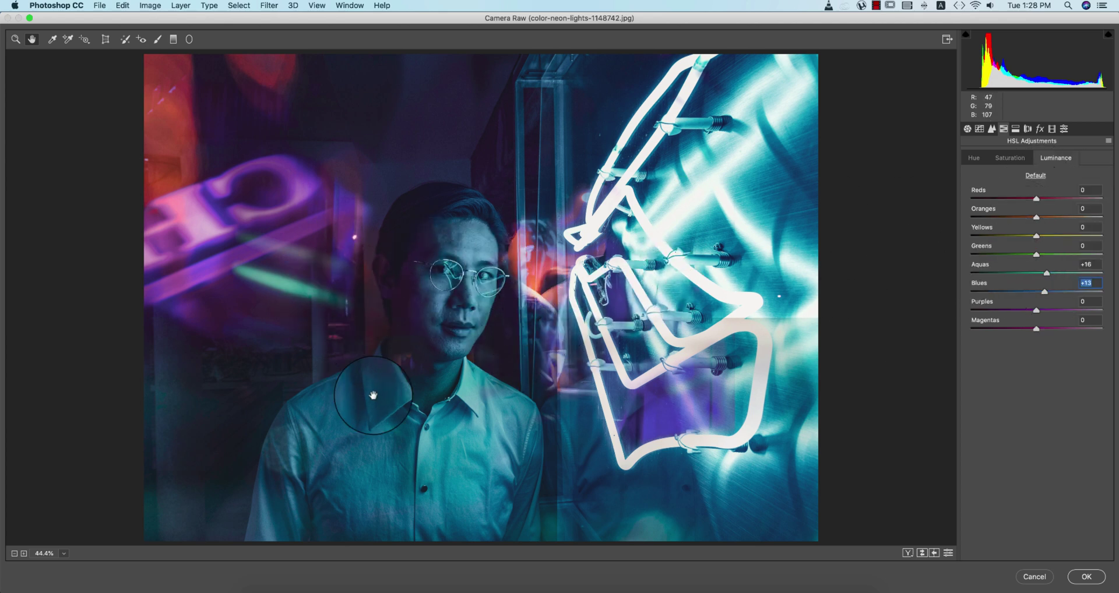
{"action": "left_click", "coordinate": [991, 128]}
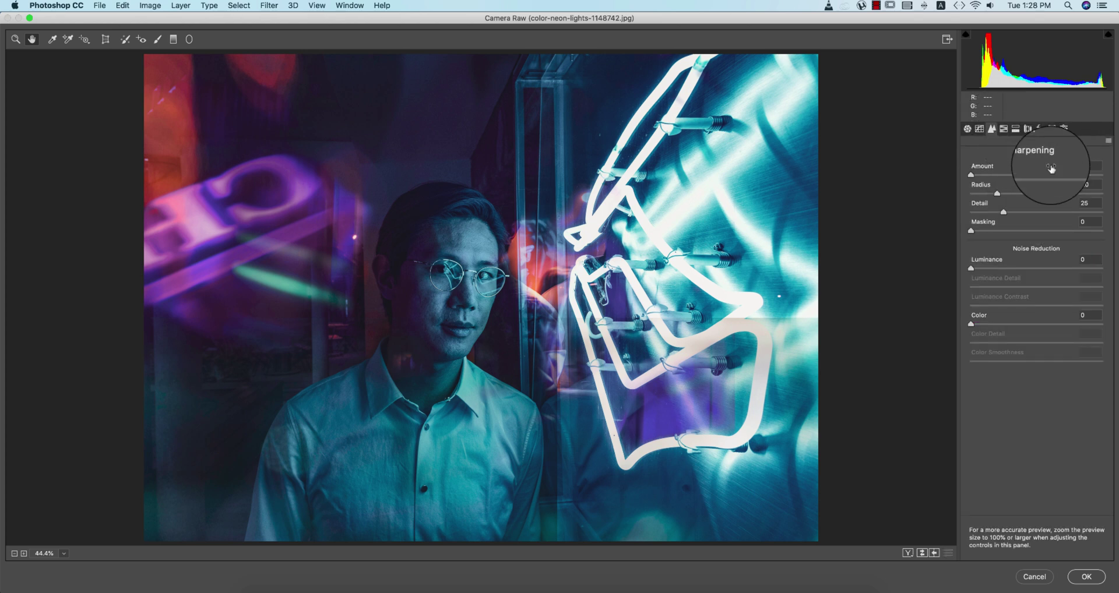
Set luminance noise reduction and sharpening to 14, shift Blues hue toward cyan, add a slight vignette
{"action": "left_click_drag", "start_coordinate": [971, 268], "coordinate": [989, 269]}
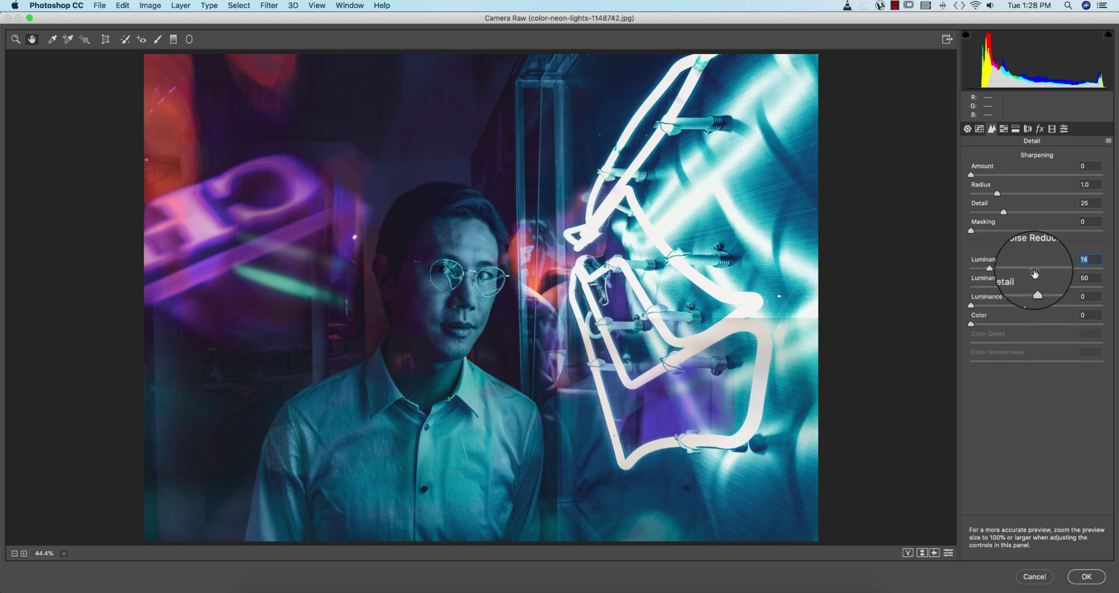
{"action": "left_click_drag", "start_coordinate": [979, 177], "coordinate": [984, 177]}
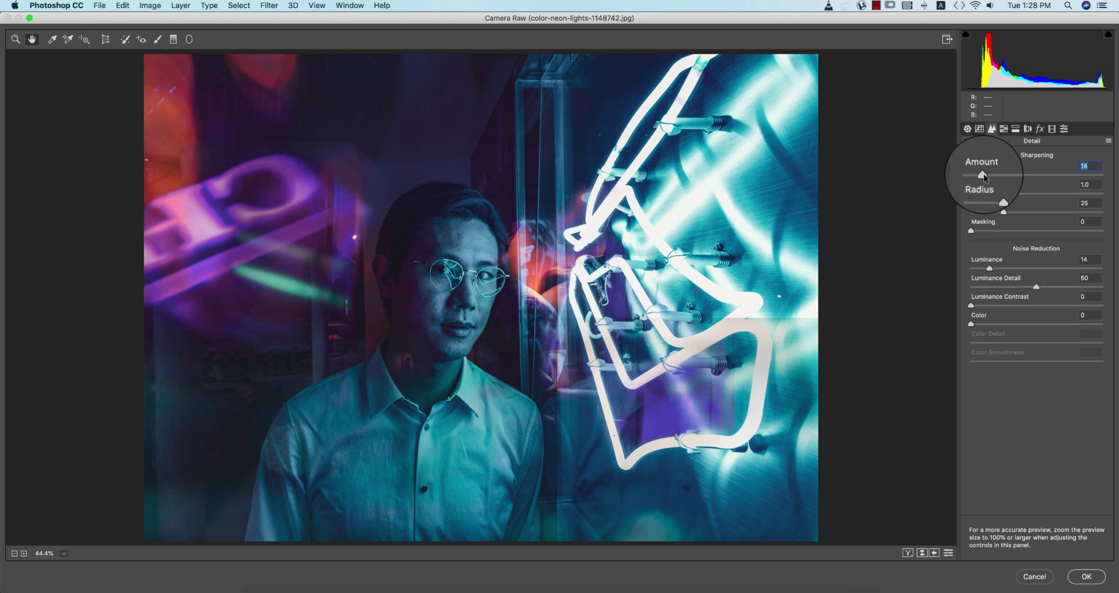
{"action": "left_click", "coordinate": [1004, 128]}
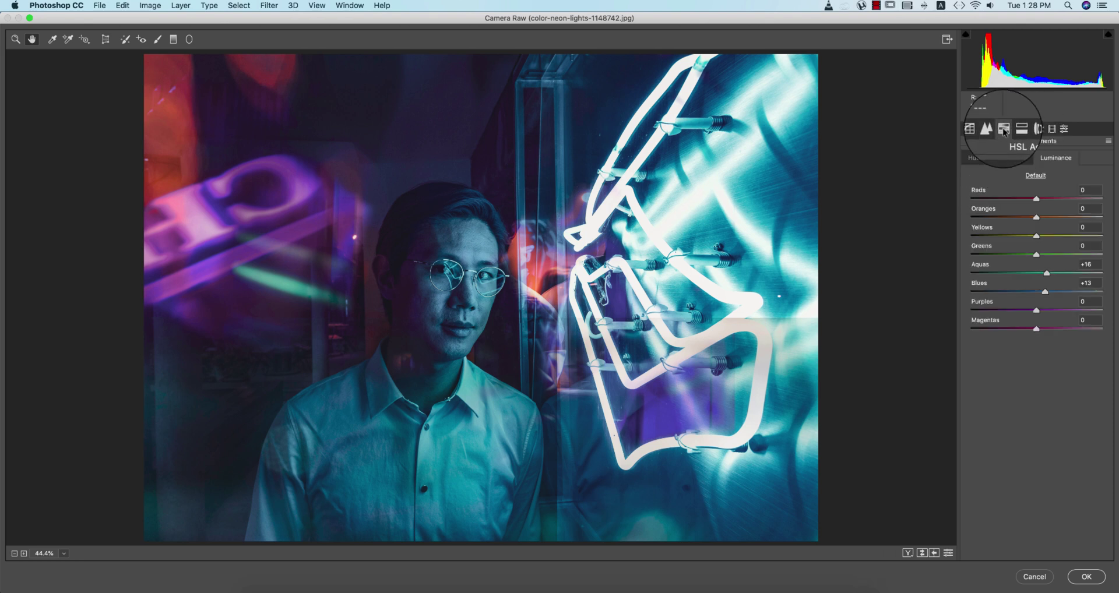
{"action": "left_click", "coordinate": [976, 156]}
{"action": "left_click_drag", "start_coordinate": [1020, 291], "coordinate": [1033, 272]}
{"action": "left_click", "coordinate": [1040, 129]}
{"action": "left_click_drag", "start_coordinate": [1036, 275], "coordinate": [1033, 276]}
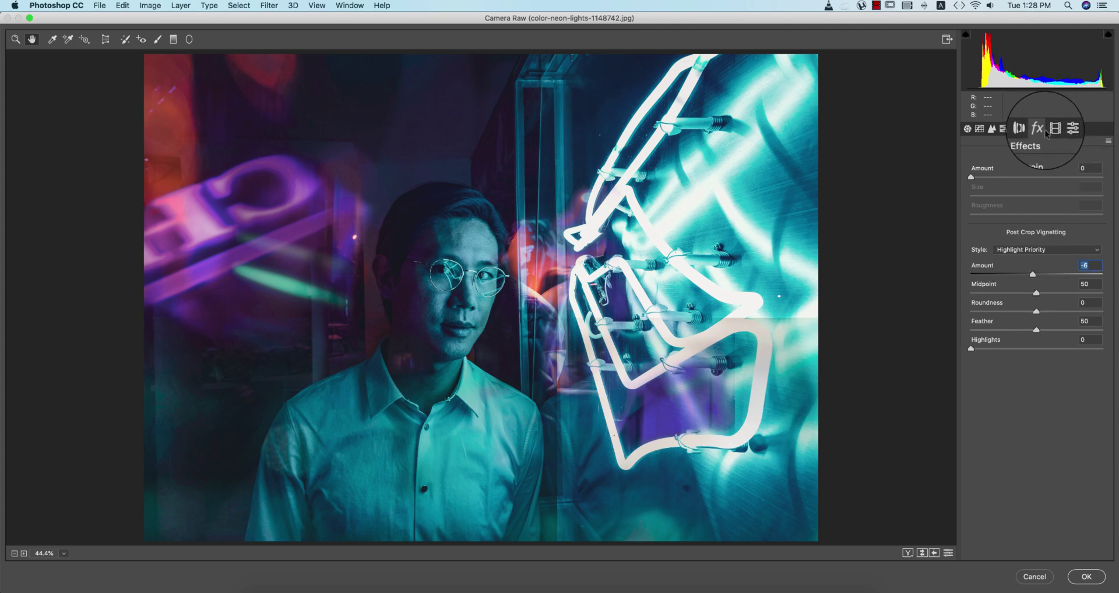
{"action": "left_click", "coordinate": [1063, 129]}
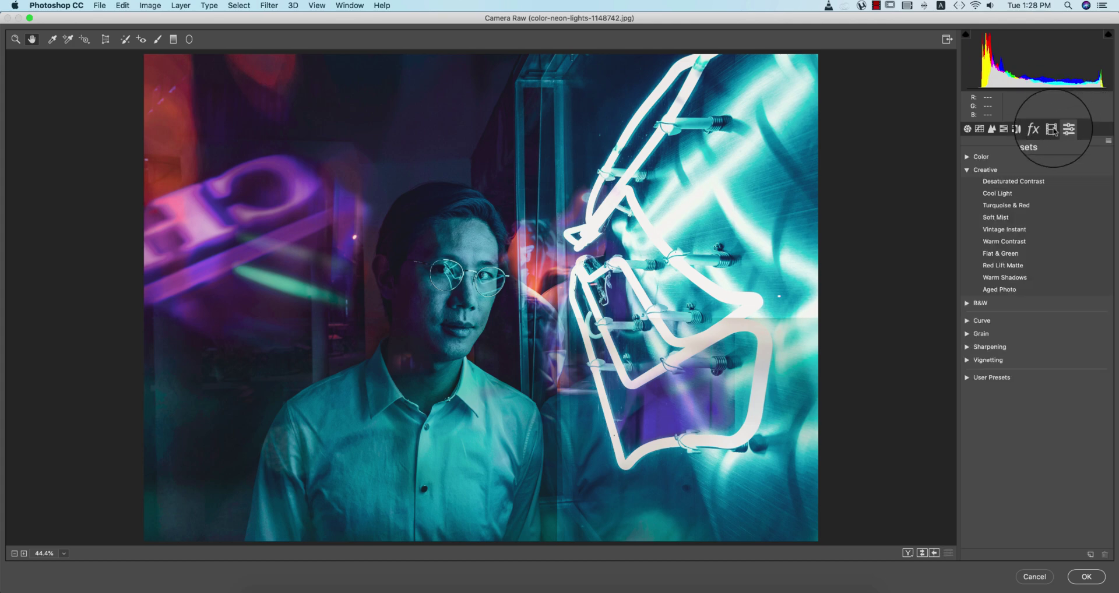
Set calibration Red, Green and Blue Primary hues to +20, +6 and +7
{"action": "left_click", "coordinate": [1051, 128]}
{"action": "left_click_drag", "start_coordinate": [1046, 236], "coordinate": [1048, 238]}
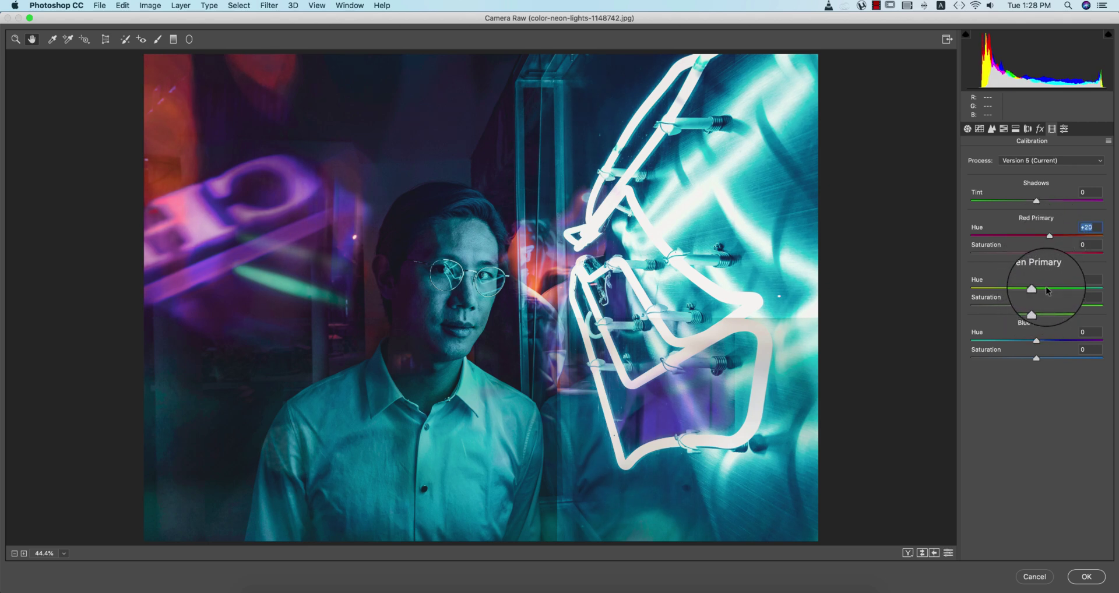
{"action": "left_click_drag", "start_coordinate": [1045, 290], "coordinate": [1040, 288]}
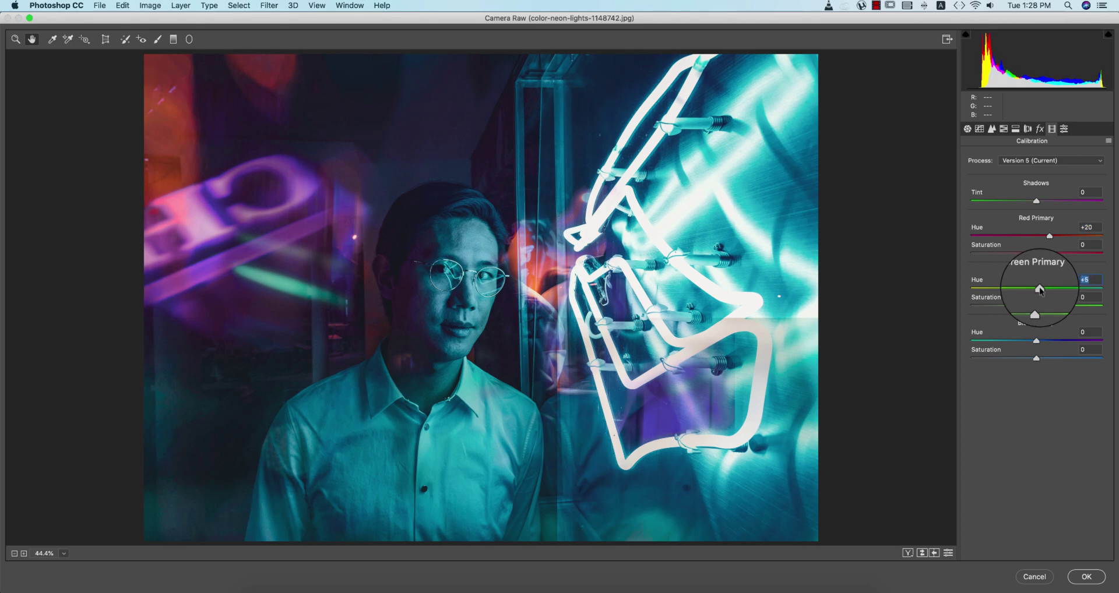
{"action": "left_click", "coordinate": [1029, 341]}
{"action": "left_click_drag", "start_coordinate": [1029, 342], "coordinate": [1040, 342]}
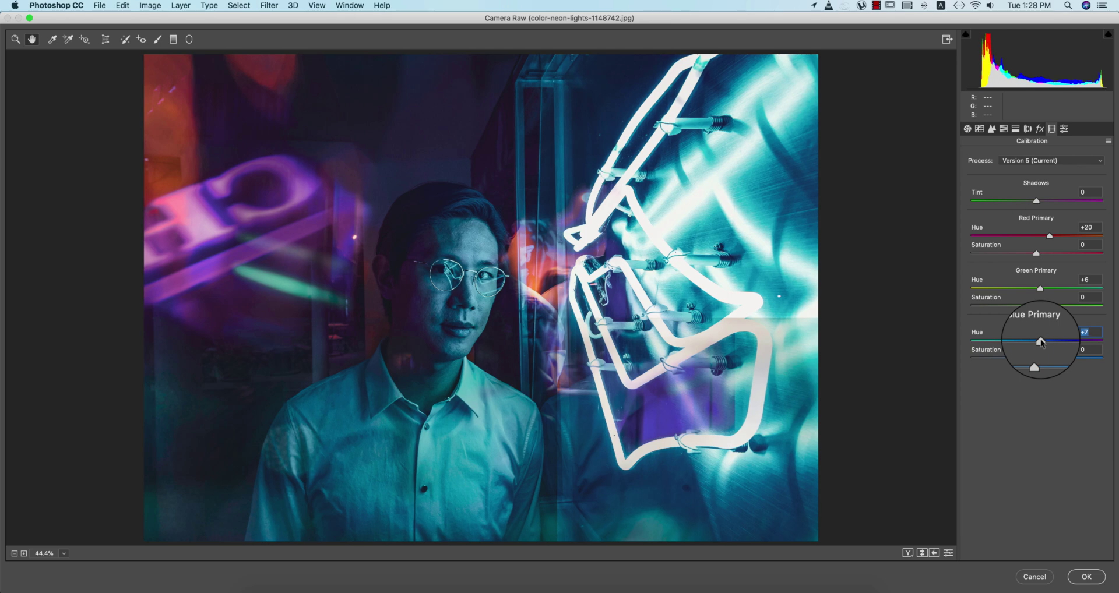
Toggle the before/after preview to compare the teal edit with the original photo
{"action": "left_click", "coordinate": [921, 553]}
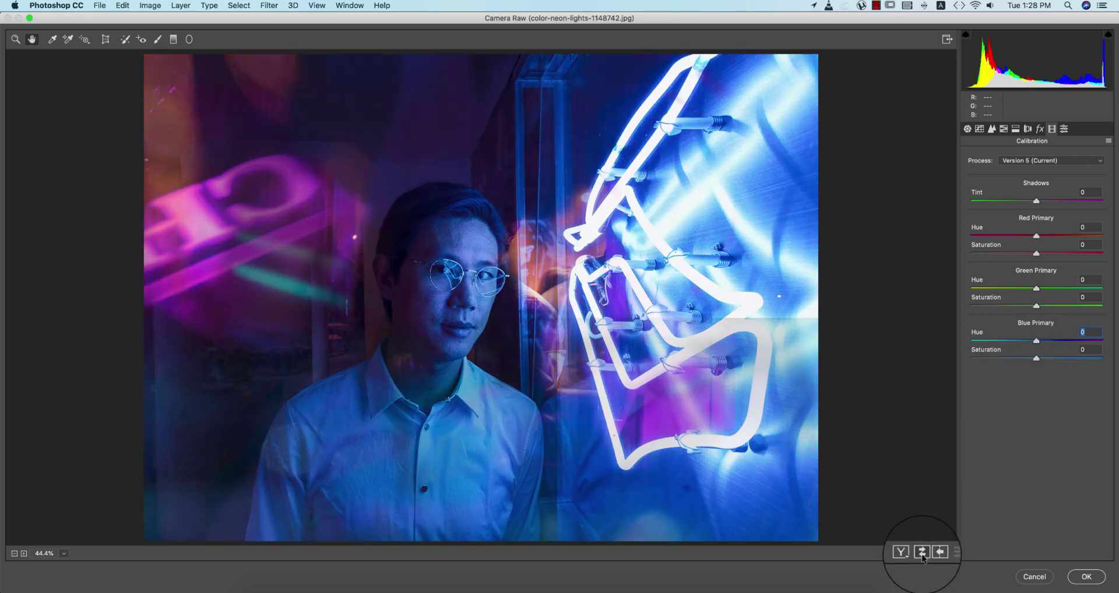
{"action": "left_click", "coordinate": [922, 553]}
{"action": "left_click", "coordinate": [922, 553]}
{"action": "left_click", "coordinate": [922, 553]}
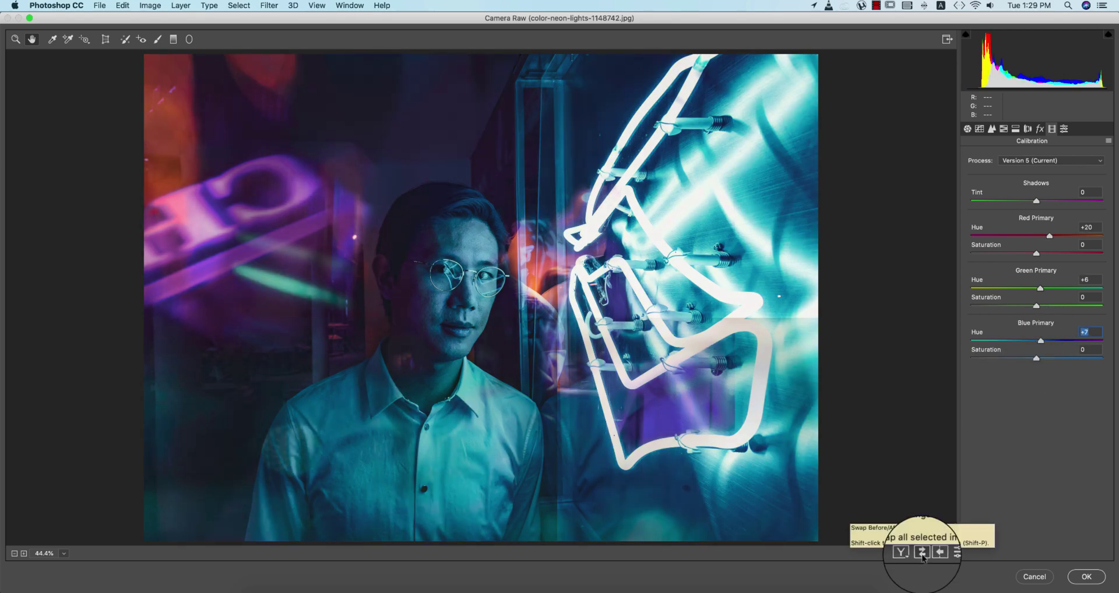
{"action": "left_click", "coordinate": [967, 129]}
Set Temperature to +3, then bring up the Split Toning controls
{"action": "left_click_drag", "start_coordinate": [1037, 239], "coordinate": [1035, 239]}
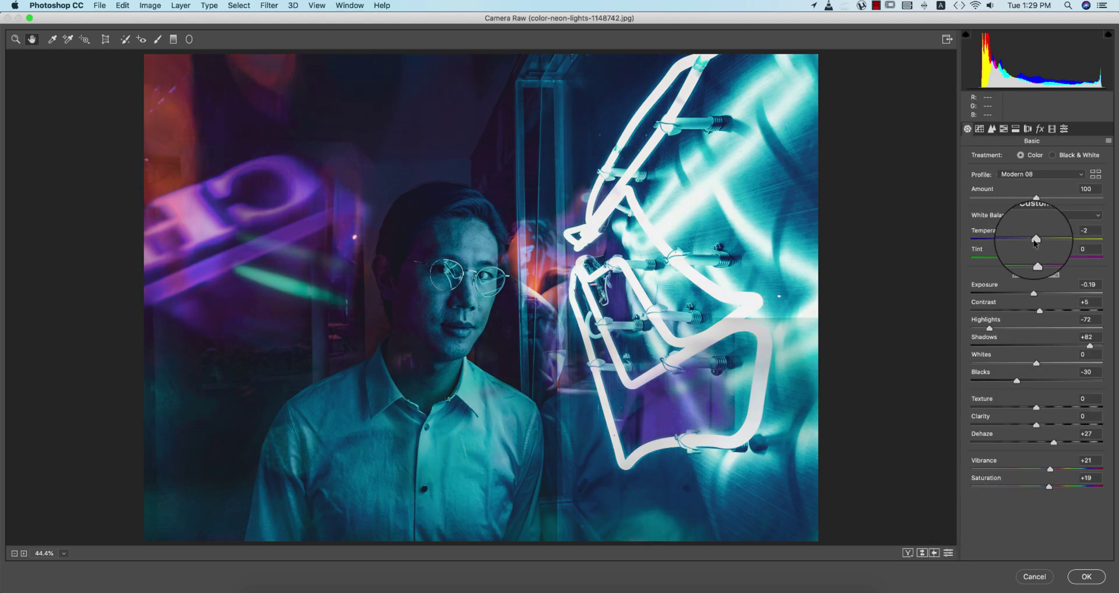
{"action": "left_click", "coordinate": [1037, 241]}
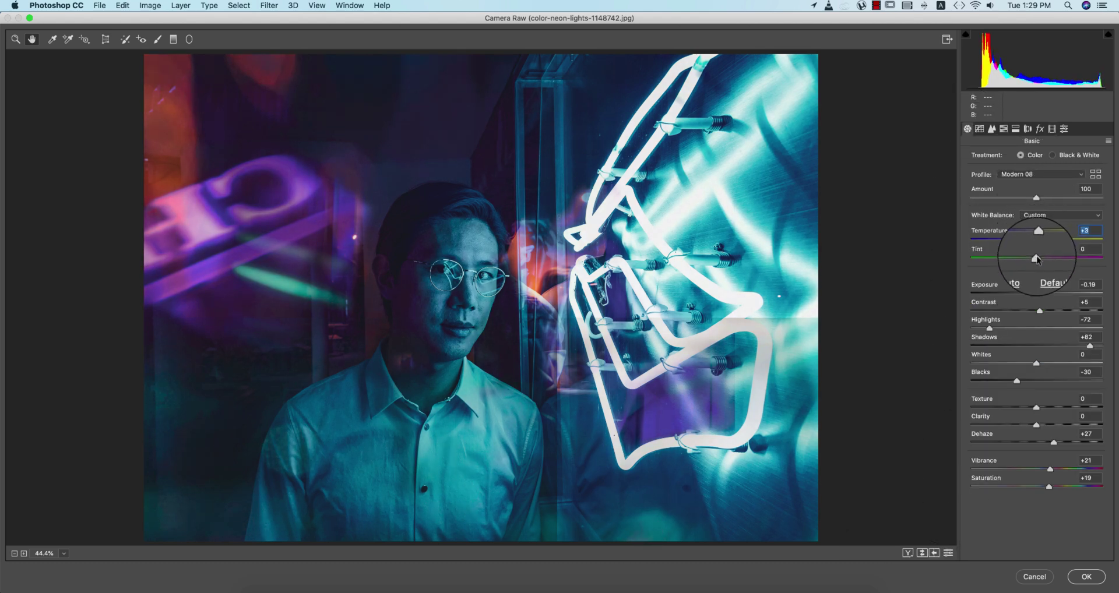
{"action": "left_click", "coordinate": [1003, 129]}
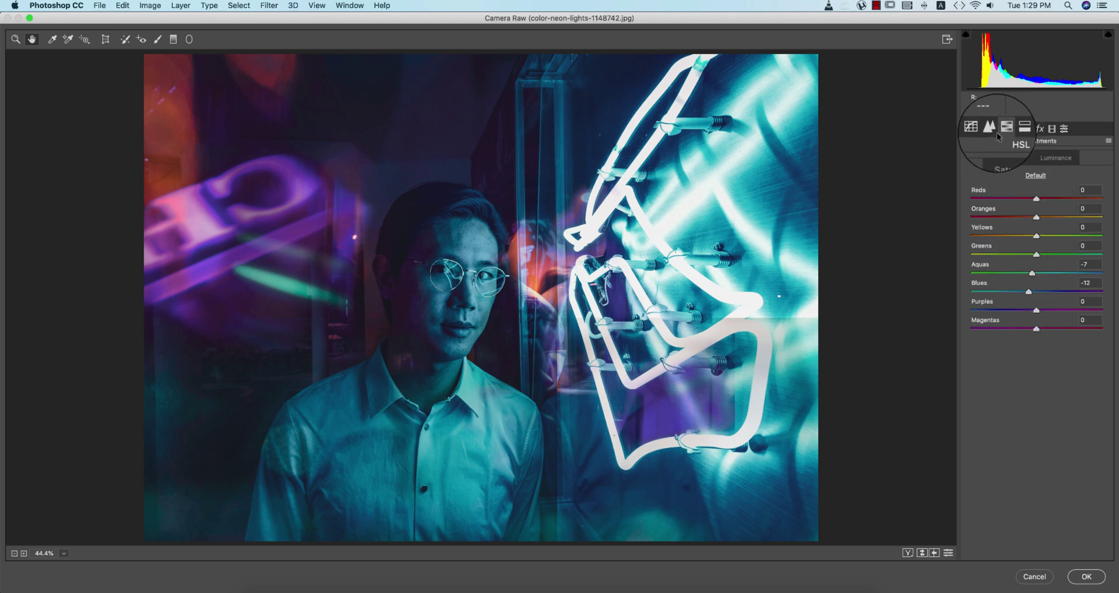
{"action": "left_click", "coordinate": [1016, 129]}
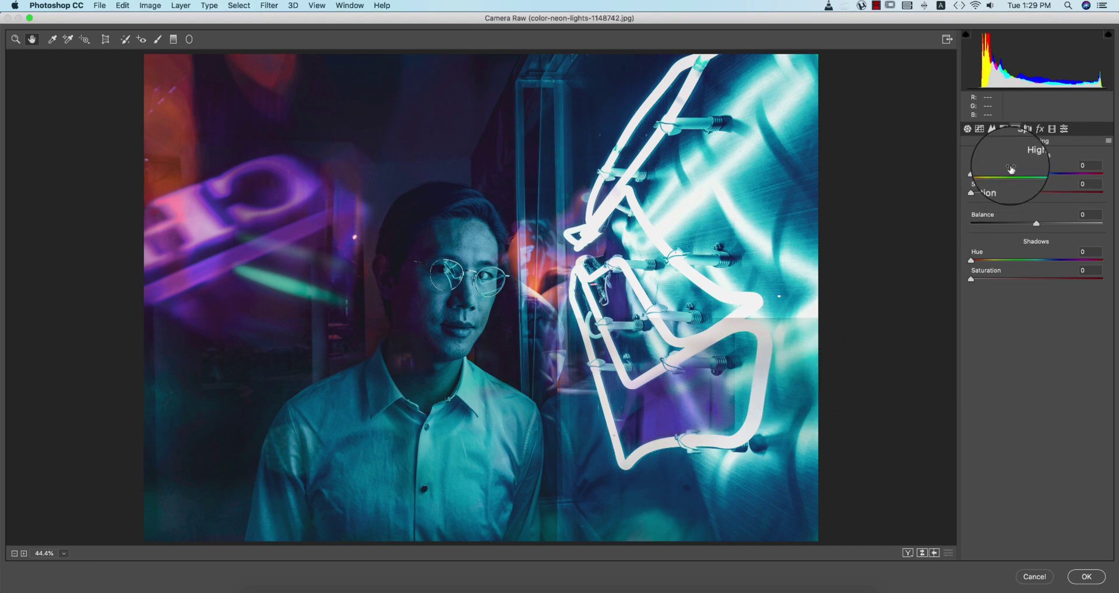
Add highlight and shadow split-toning tints, trying out different saturations and hues
{"action": "left_click", "coordinate": [984, 192]}
{"action": "left_click_drag", "start_coordinate": [971, 165], "coordinate": [1060, 175]}
{"action": "left_click_drag", "start_coordinate": [971, 279], "coordinate": [1078, 263]}
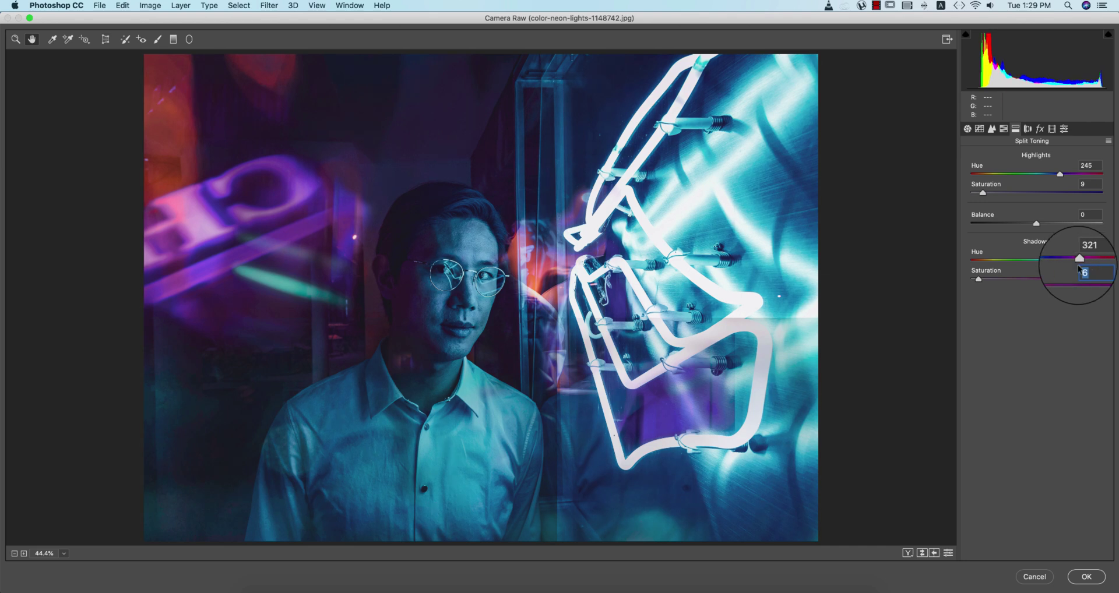
{"action": "left_click_drag", "start_coordinate": [1060, 174], "coordinate": [1034, 176]}
{"action": "left_click", "coordinate": [983, 193]}
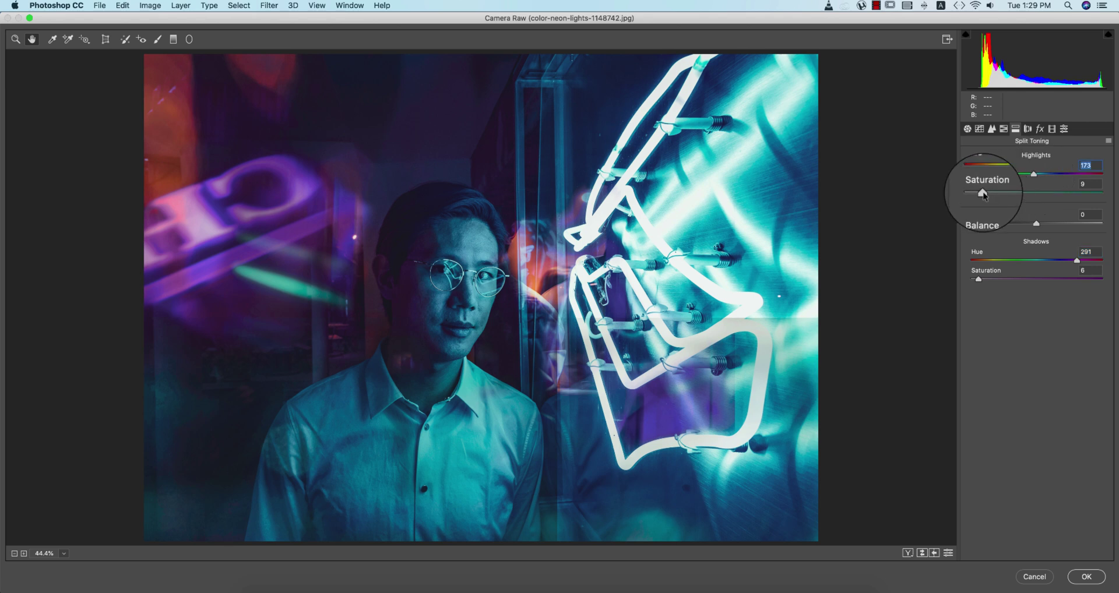
{"action": "left_click_drag", "start_coordinate": [1076, 260], "coordinate": [1050, 262]}
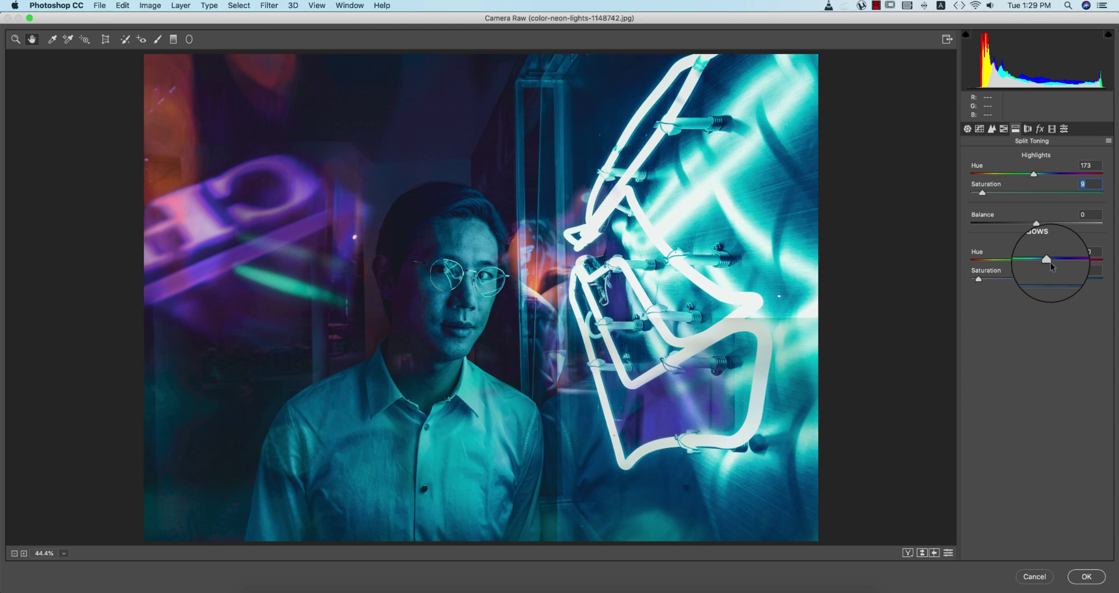
Compare before/after, then settle on highlight hue 239 and shadow hue 263
{"action": "left_click", "coordinate": [921, 554]}
{"action": "left_click", "coordinate": [921, 554]}
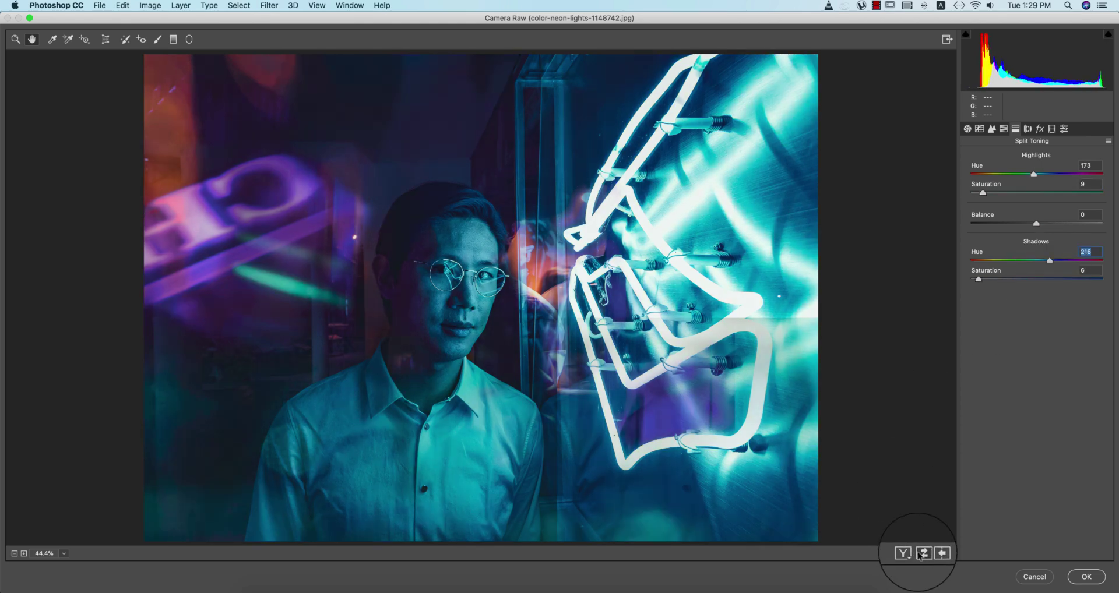
{"action": "left_click", "coordinate": [921, 554]}
{"action": "left_click", "coordinate": [921, 554]}
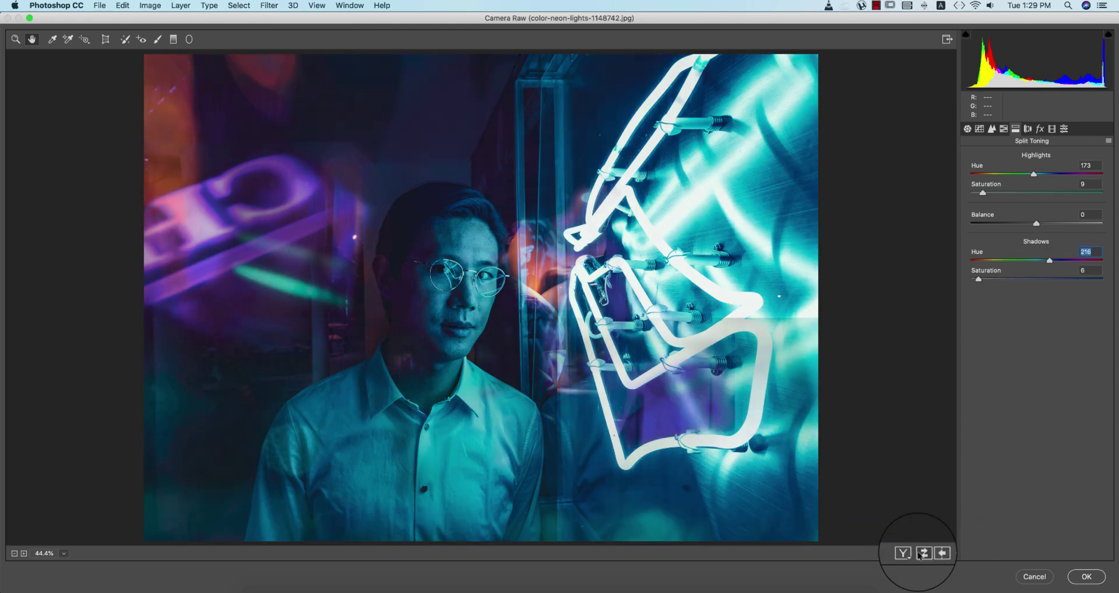
{"action": "left_click_drag", "start_coordinate": [1064, 175], "coordinate": [1057, 174]}
{"action": "left_click_drag", "start_coordinate": [1048, 261], "coordinate": [1072, 261]}
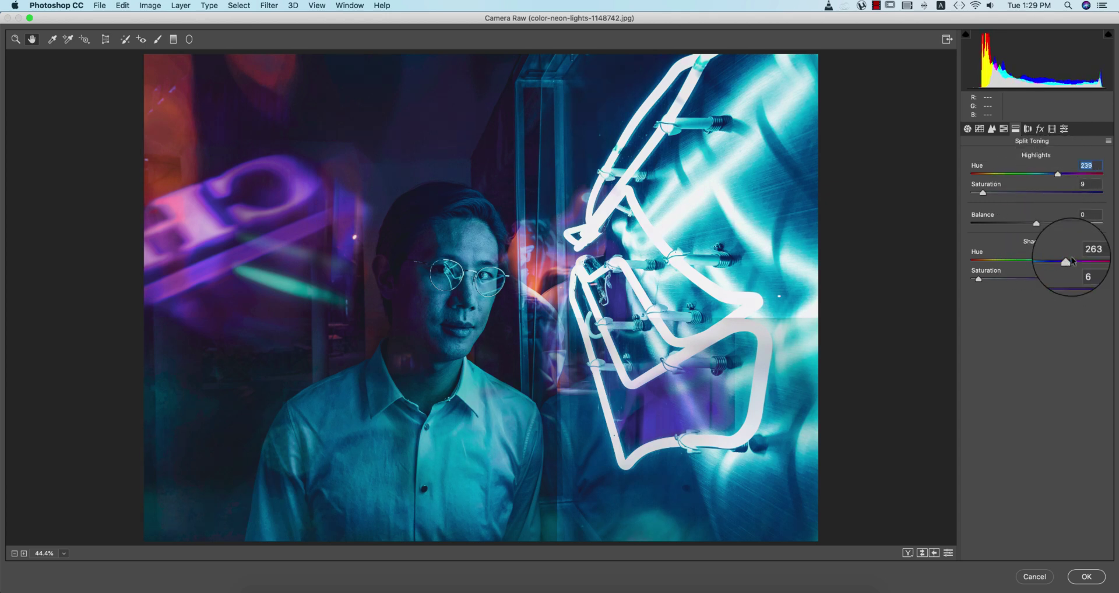
{"action": "left_click", "coordinate": [961, 128]}
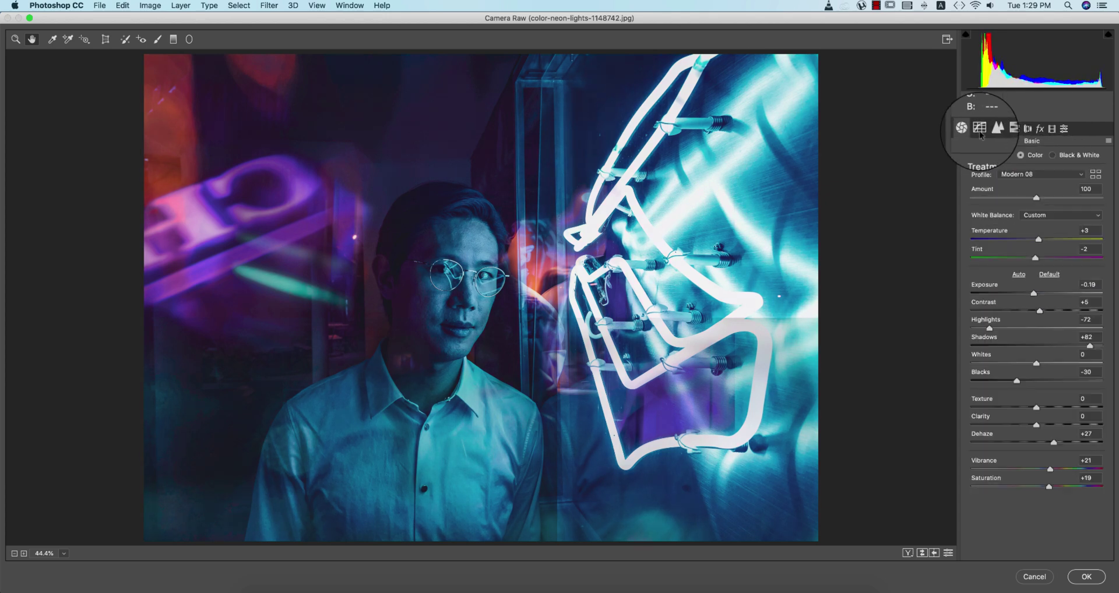
Set Camera Raw's Temperature to +28, Contrast to +18 and Shadows to +46
{"action": "mouse_move", "coordinate": [1037, 240]}
{"action": "left_mouse_down"}
{"action": "mouse_move", "coordinate": [1029, 244]}
{"action": "mouse_move", "coordinate": [1055, 247]}
{"action": "left_mouse_up"}
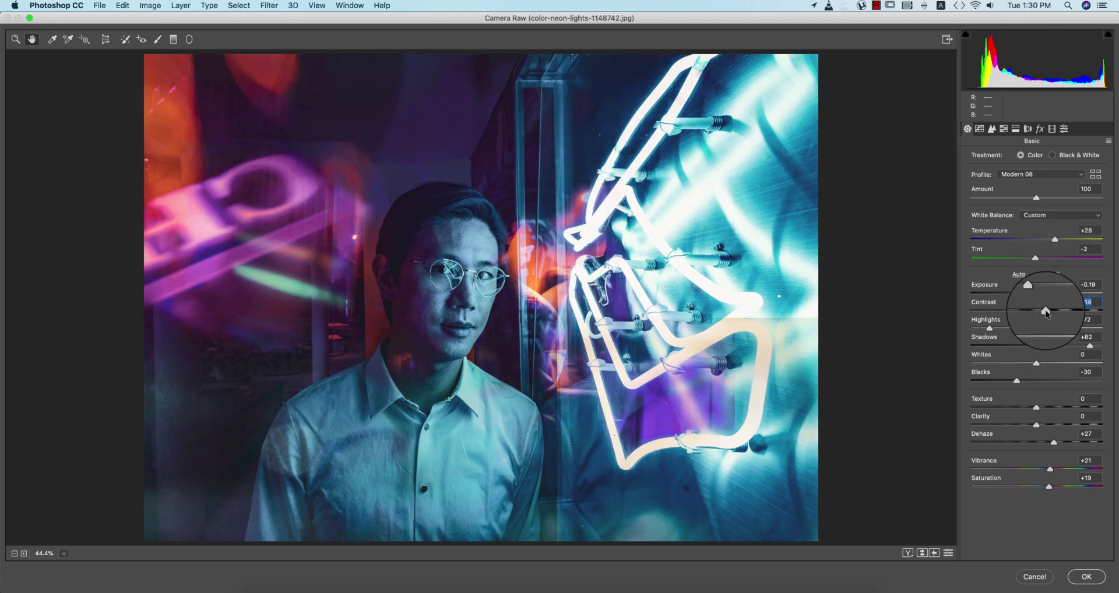
{"action": "left_click_drag", "start_coordinate": [1046, 312], "coordinate": [979, 330]}
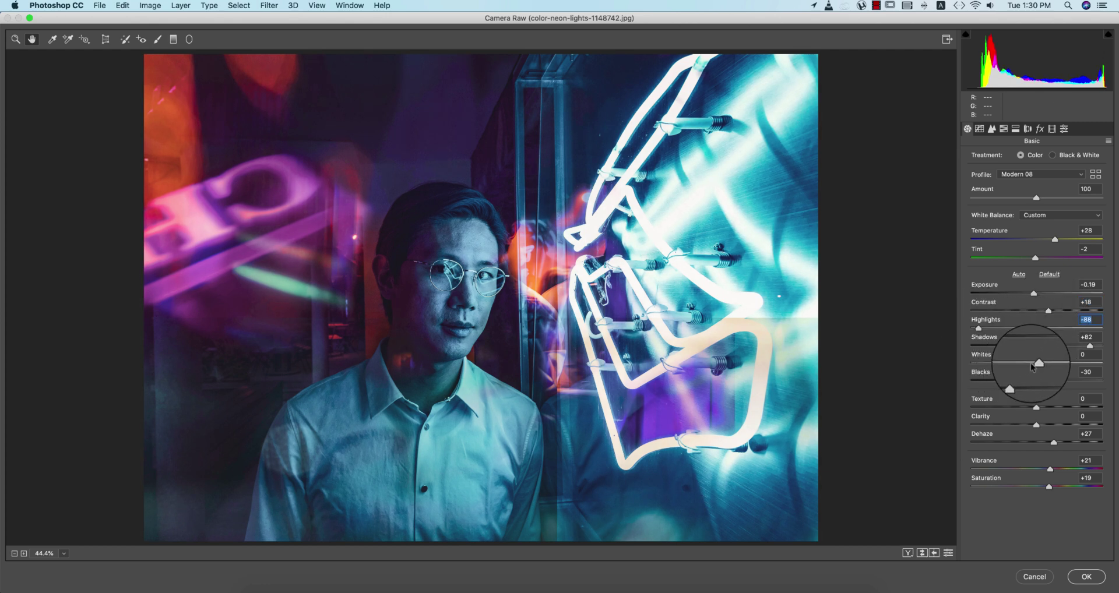
{"action": "left_click_drag", "start_coordinate": [1089, 346], "coordinate": [1023, 364]}
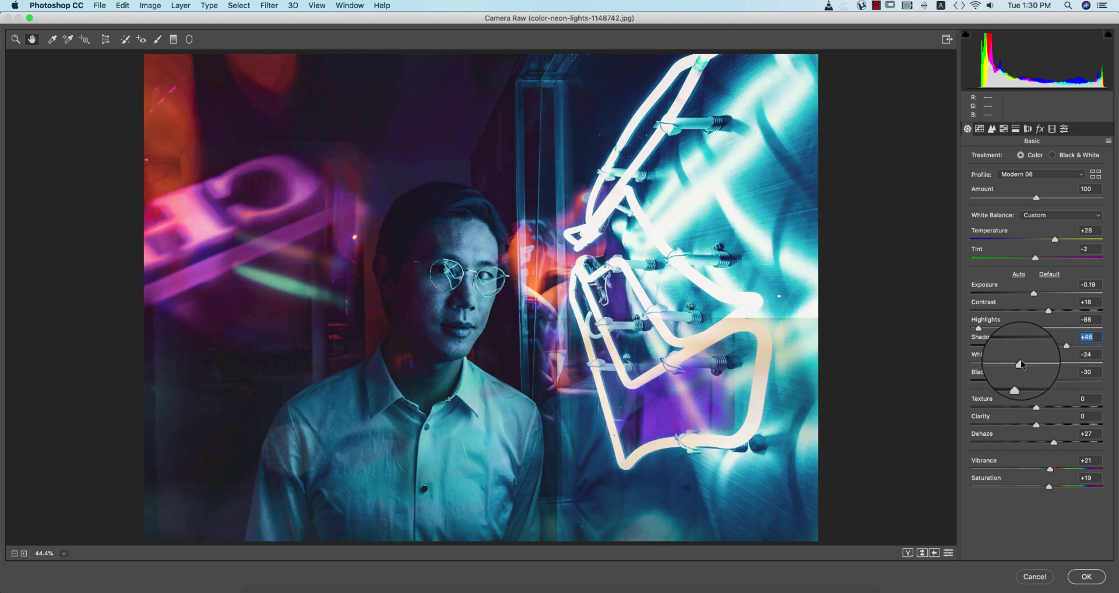
{"action": "left_click", "coordinate": [979, 129]}
Lift the Blue point curve in the shadows and add a point on the Green curve
{"action": "left_click", "coordinate": [1008, 197]}
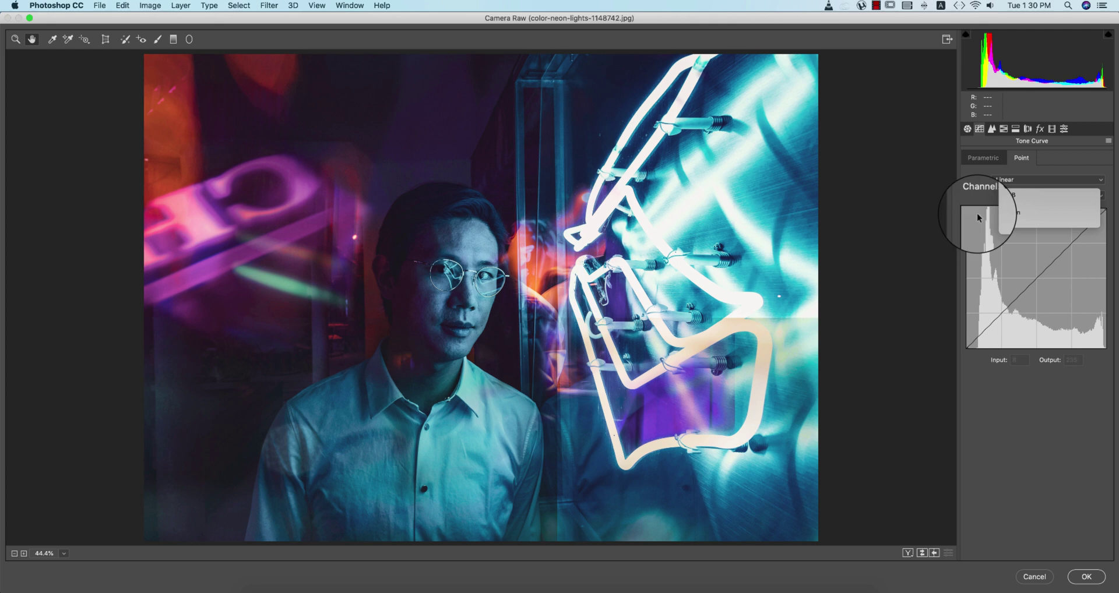
{"action": "left_click", "coordinate": [1012, 221]}
{"action": "left_click_drag", "start_coordinate": [1008, 306], "coordinate": [1010, 299]}
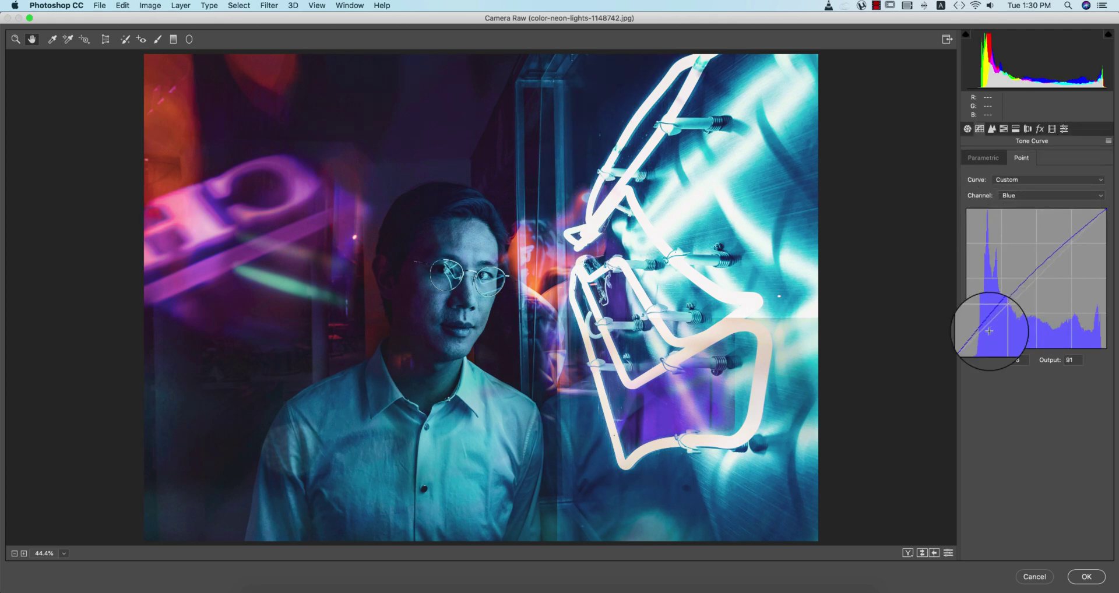
{"action": "left_click", "coordinate": [1014, 196]}
{"action": "key", "text": "Return"}
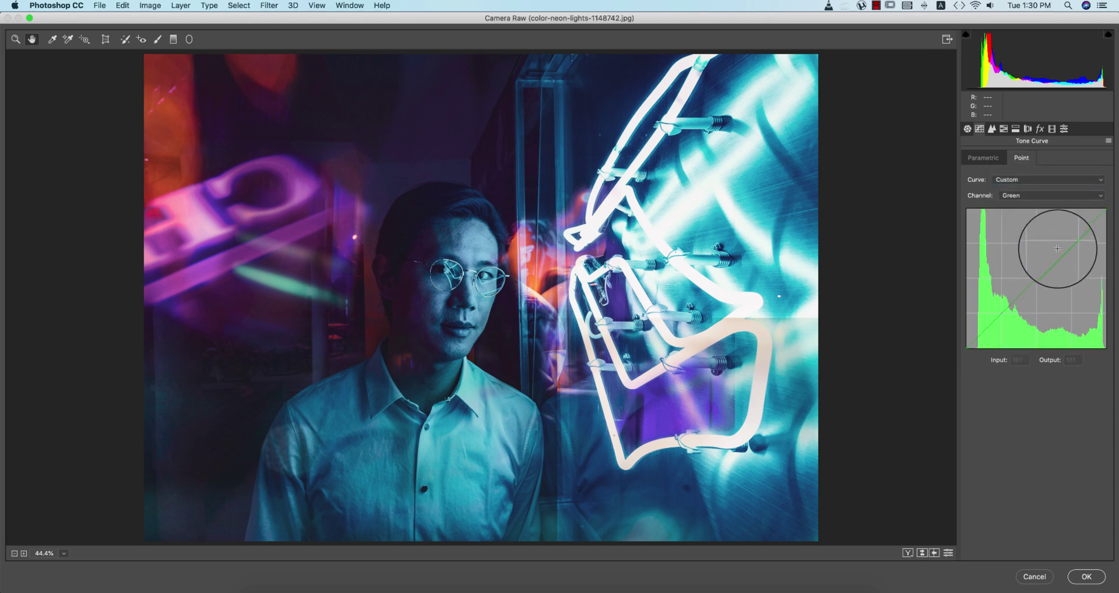
{"action": "left_click", "coordinate": [1067, 252]}
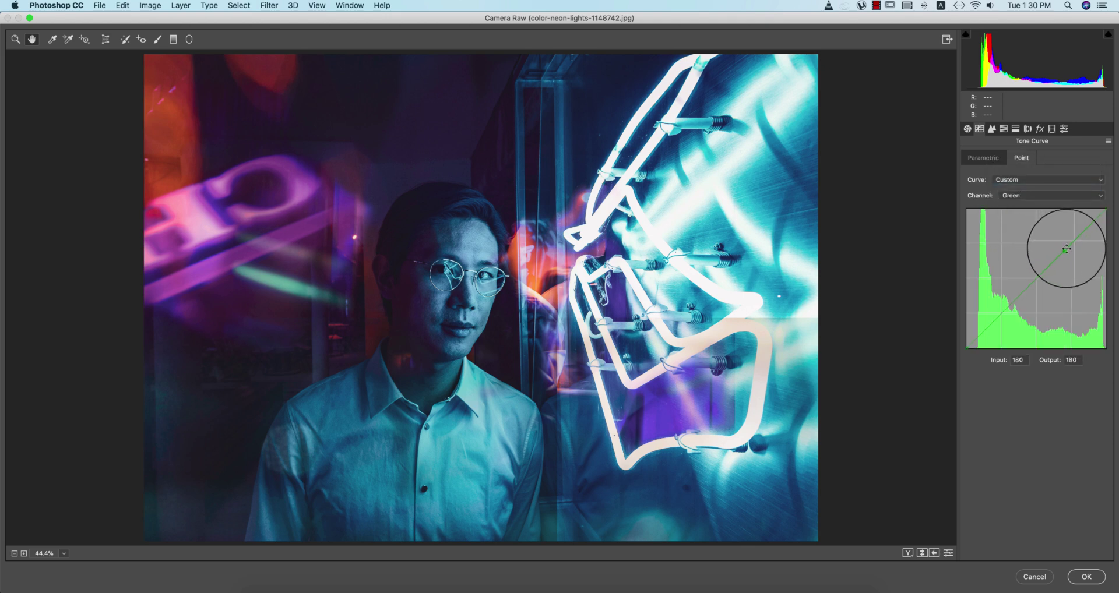
Shape the RGB point curve with a low point, raised black point and slightly brightened highlights
{"action": "left_click", "coordinate": [1017, 195]}
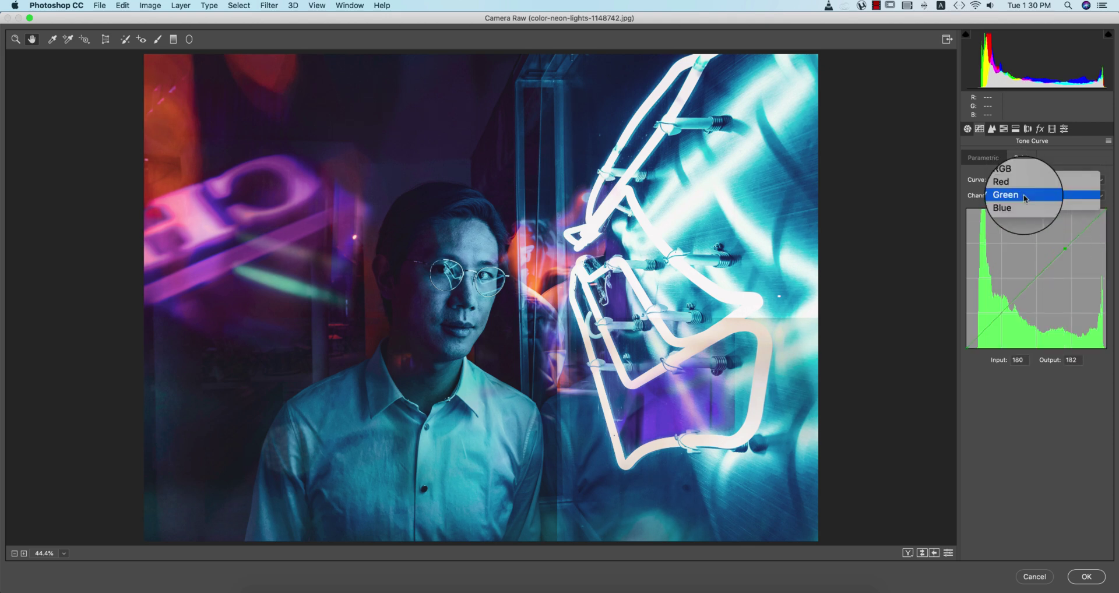
{"action": "left_click", "coordinate": [1004, 171]}
{"action": "left_click", "coordinate": [1001, 314]}
{"action": "left_click_drag", "start_coordinate": [966, 348], "coordinate": [966, 342]}
{"action": "left_click_drag", "start_coordinate": [1061, 257], "coordinate": [1060, 254]}
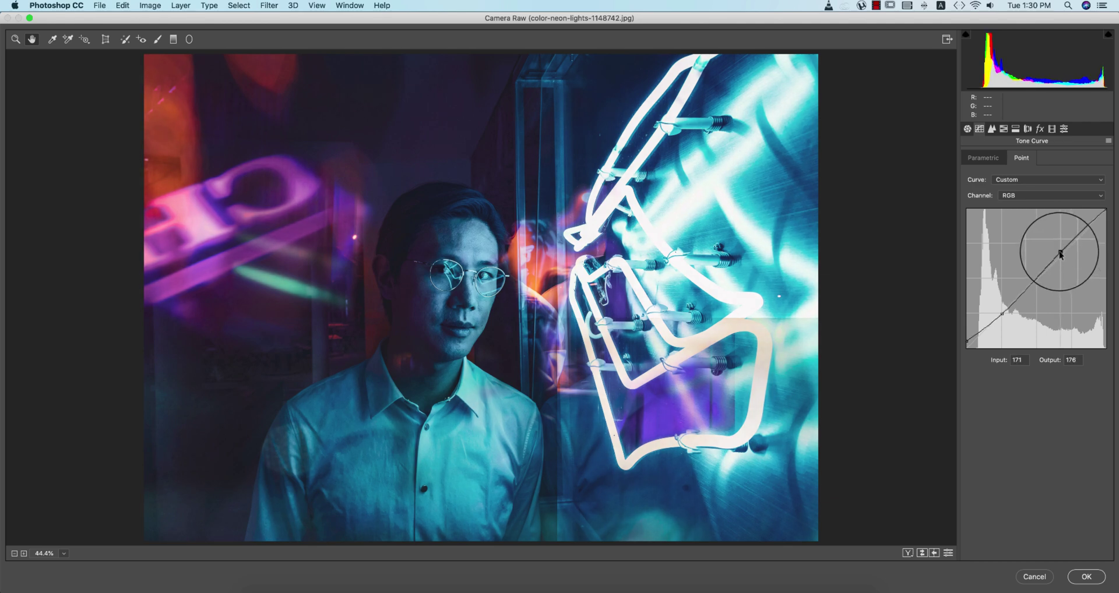
Return to the Basic panel and compare the edit against the original before/after
{"action": "left_click", "coordinate": [967, 129]}
{"action": "left_click", "coordinate": [922, 554]}
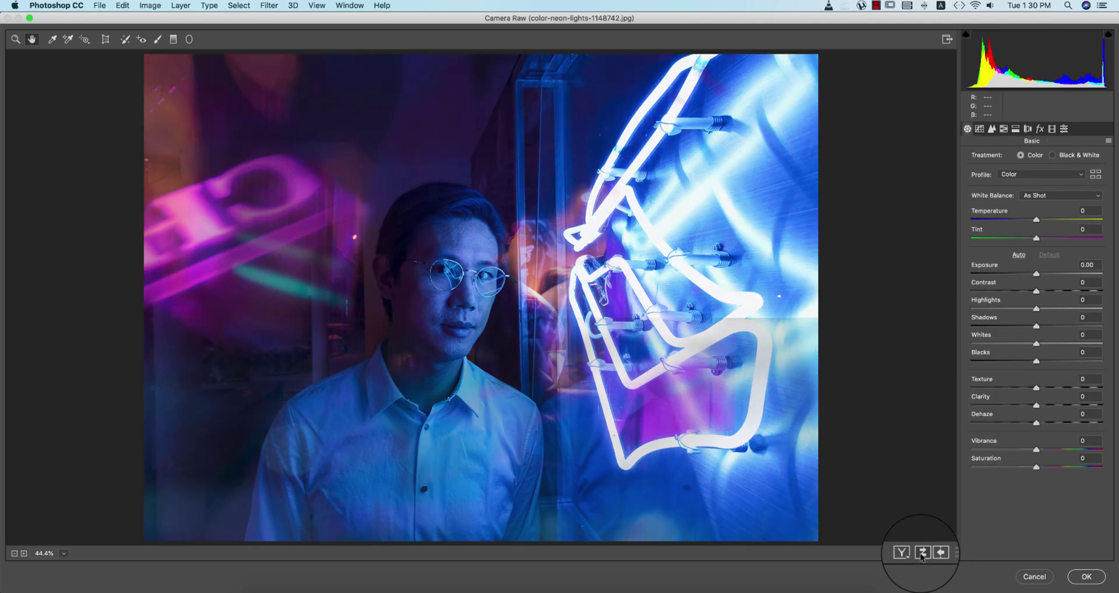
{"action": "left_click", "coordinate": [922, 554]}
{"action": "left_click", "coordinate": [922, 554]}
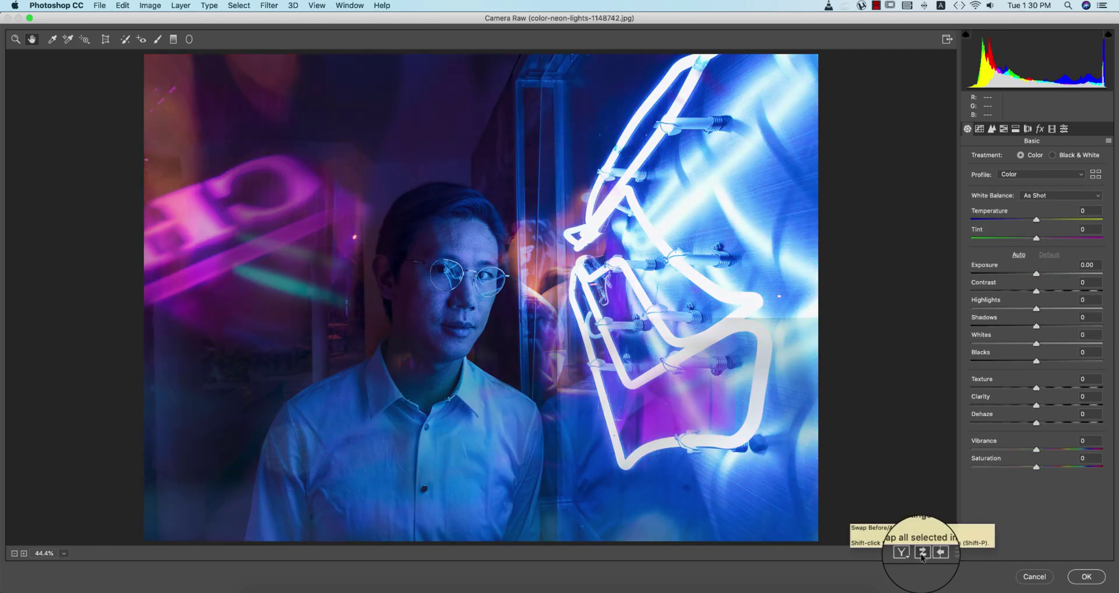
{"action": "left_click", "coordinate": [922, 553]}
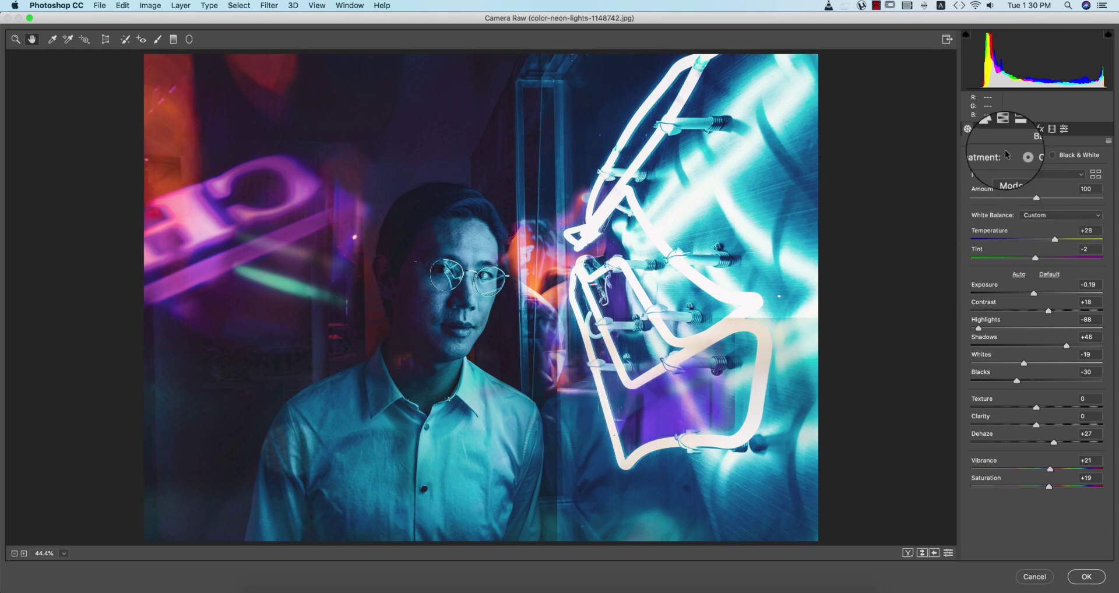
Shift HSL hues to Greens +4, Blues -13 and Purples -33, then compare with the original
{"action": "left_click", "coordinate": [991, 129]}
{"action": "left_click", "coordinate": [1003, 129]}
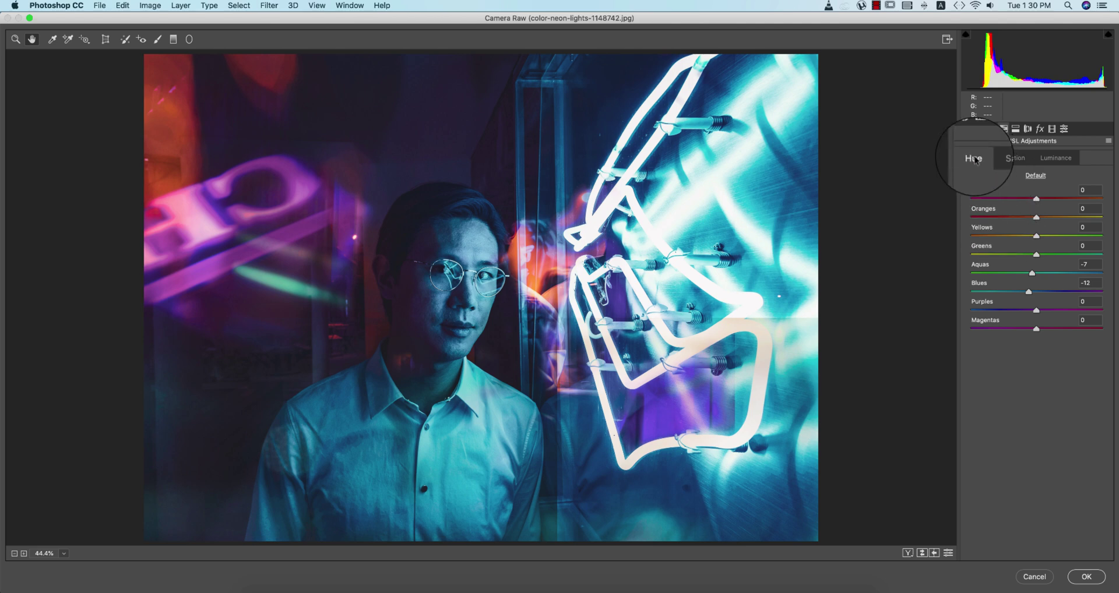
{"action": "mouse_move", "coordinate": [1029, 292]}
{"action": "left_mouse_down"}
{"action": "mouse_move", "coordinate": [1056, 293]}
{"action": "mouse_move", "coordinate": [1027, 295]}
{"action": "left_mouse_up"}
{"action": "mouse_move", "coordinate": [1036, 254]}
{"action": "left_mouse_down"}
{"action": "mouse_move", "coordinate": [1036, 273]}
{"action": "mouse_move", "coordinate": [1025, 273]}
{"action": "mouse_move", "coordinate": [1039, 273]}
{"action": "left_mouse_up"}
{"action": "mouse_move", "coordinate": [1036, 310]}
{"action": "left_mouse_down"}
{"action": "mouse_move", "coordinate": [1072, 311]}
{"action": "mouse_move", "coordinate": [1014, 312]}
{"action": "left_mouse_up"}
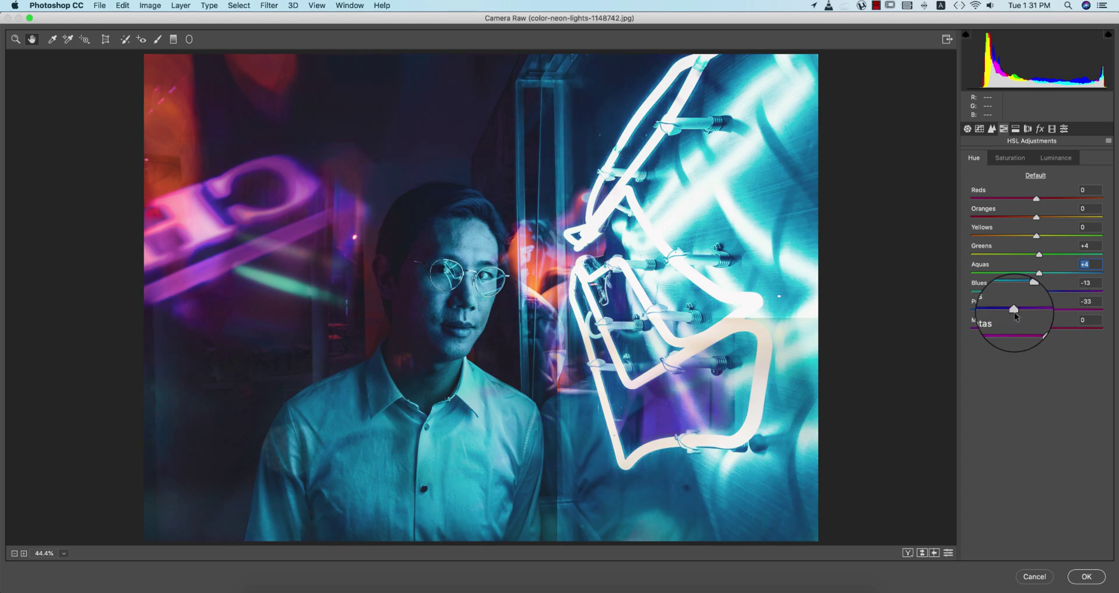
{"action": "left_click", "coordinate": [922, 554]}
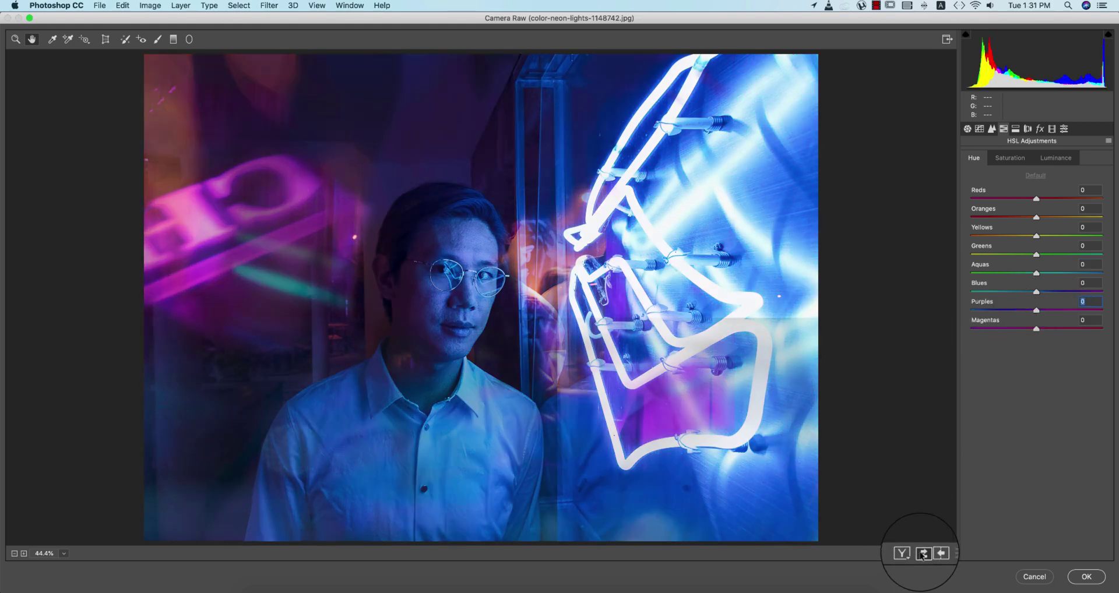
{"action": "left_click", "coordinate": [923, 554]}
Save the current Camera Raw settings as a preset file named 'light'
{"action": "left_click", "coordinate": [1108, 140]}
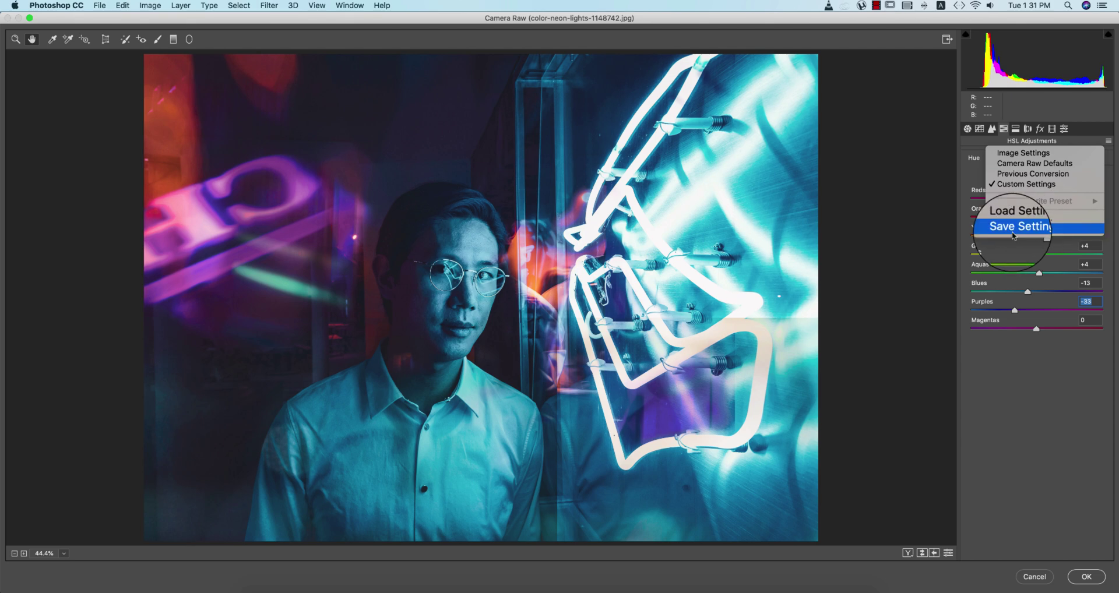
{"action": "left_click", "coordinate": [1040, 229]}
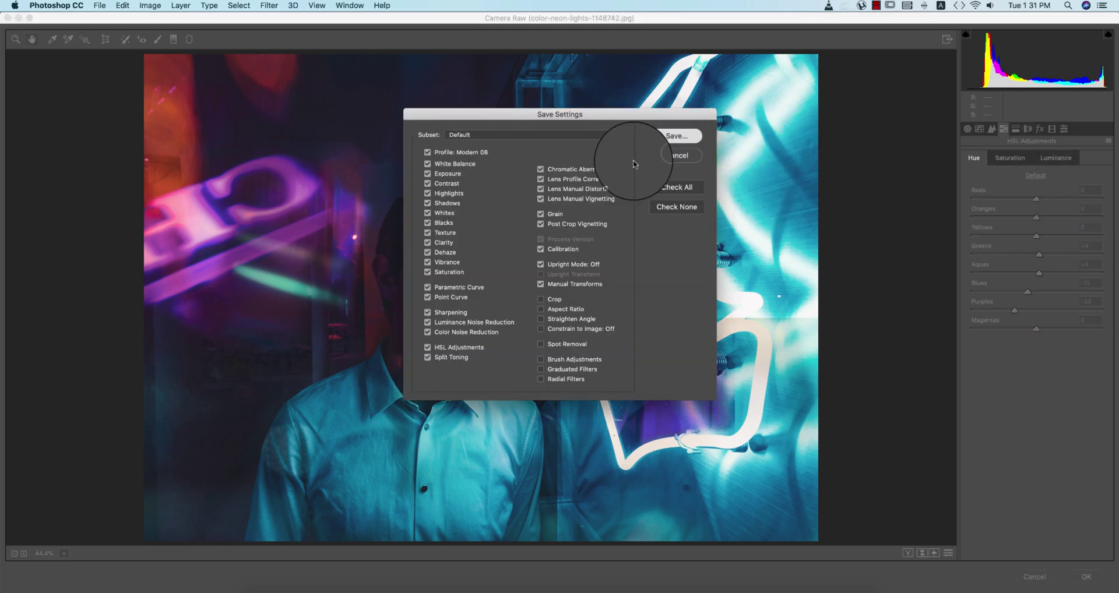
{"action": "left_click", "coordinate": [698, 136]}
{"action": "left_click", "coordinate": [62, 270]}
{"action": "type", "text": "light"}
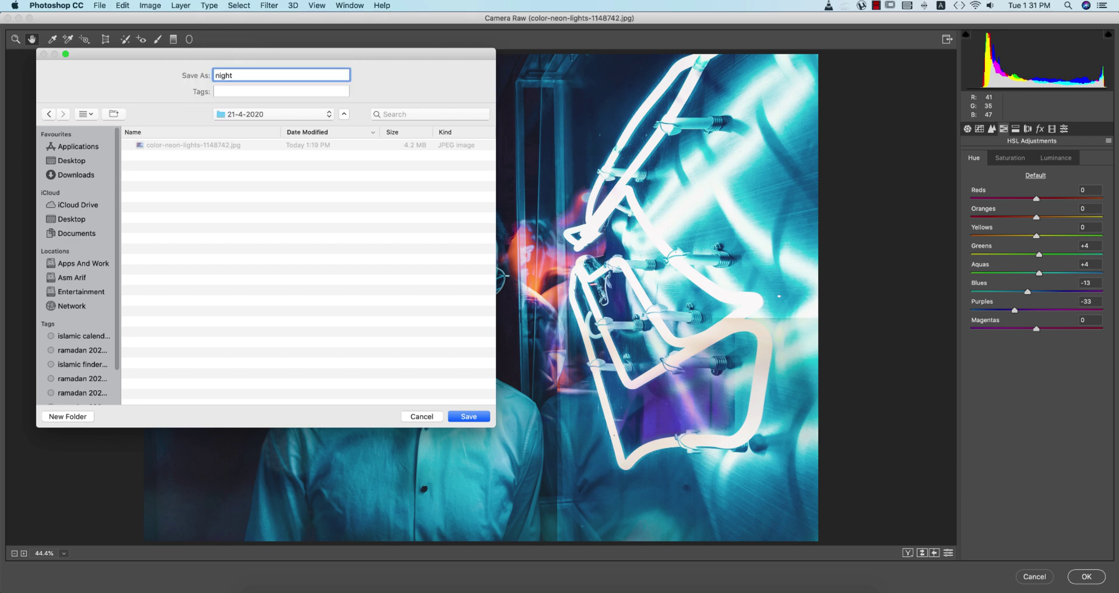
{"action": "key", "text": "Return"}
{"action": "key", "text": "Return"}
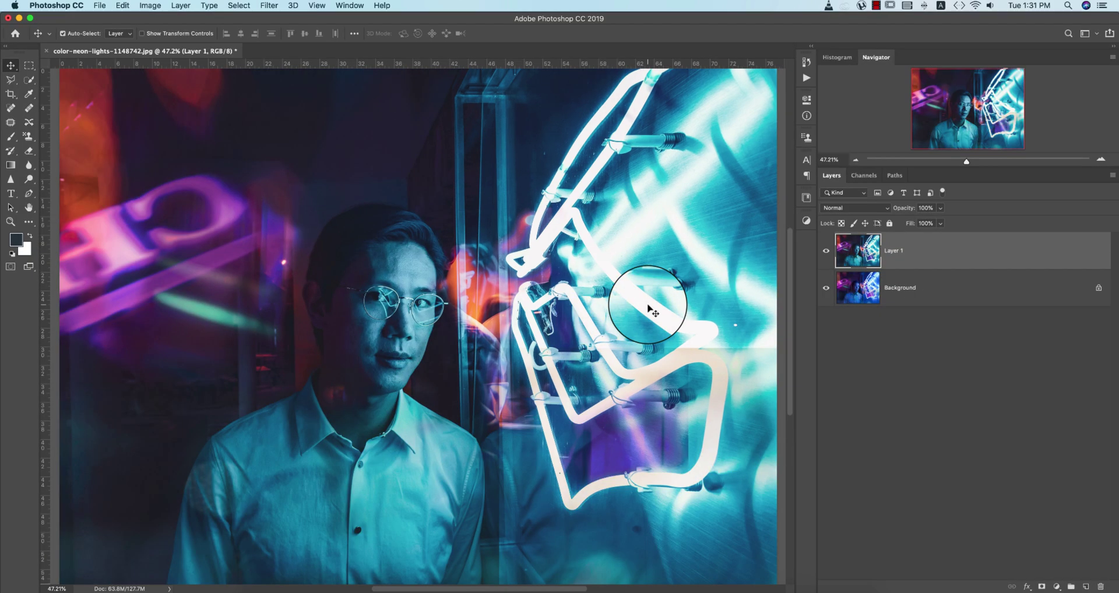
Compare Layer 1's teal grade with the original by toggling its visibility, then open the Filter menu
{"action": "left_click", "coordinate": [825, 251]}
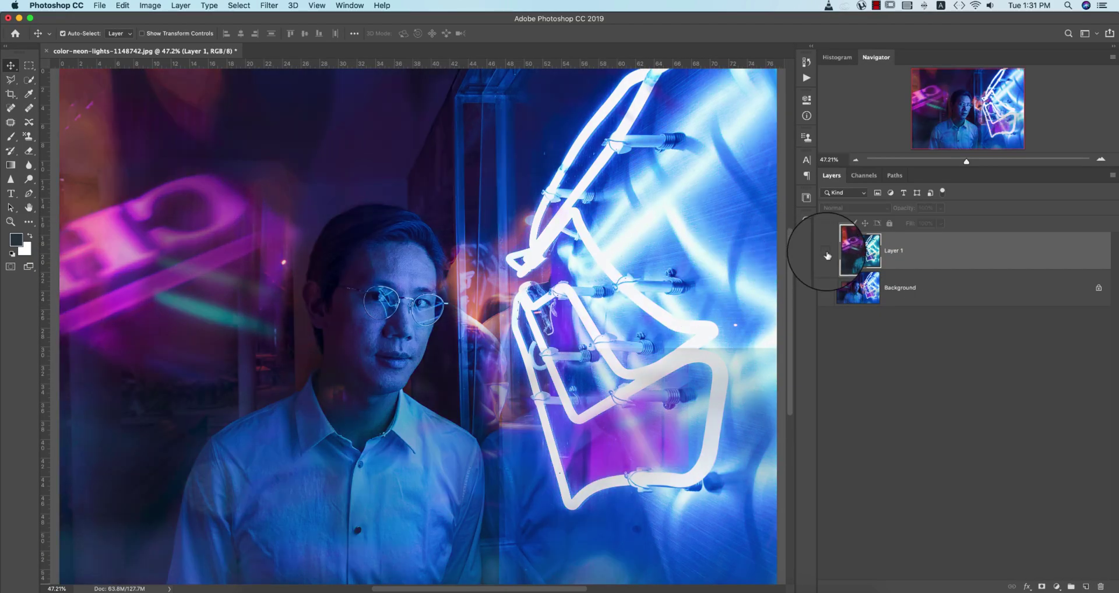
{"action": "left_click", "coordinate": [825, 251]}
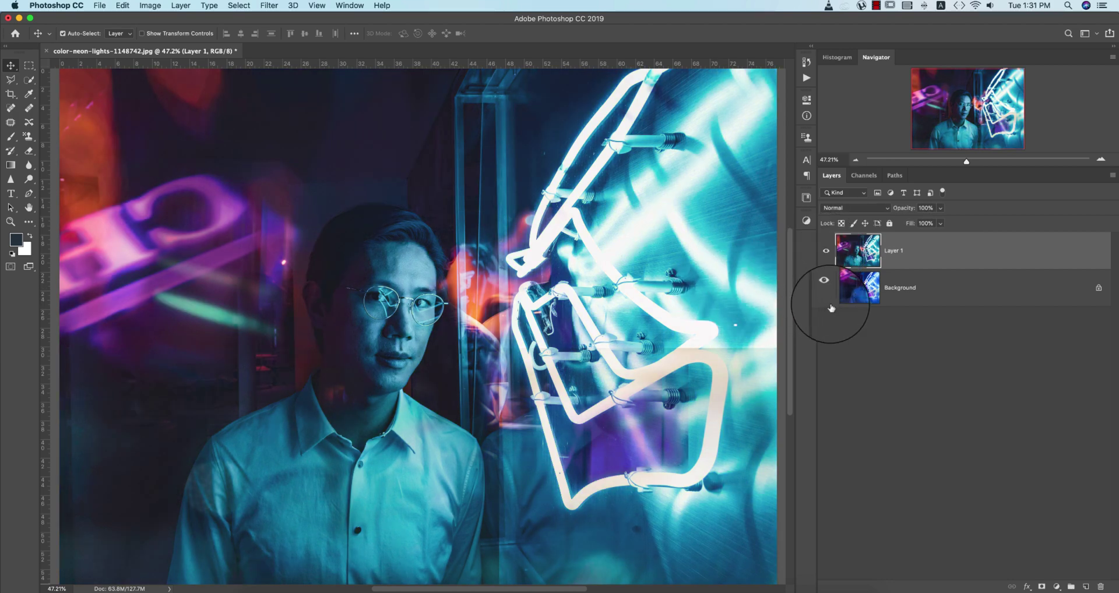
{"action": "left_click", "coordinate": [268, 5]}
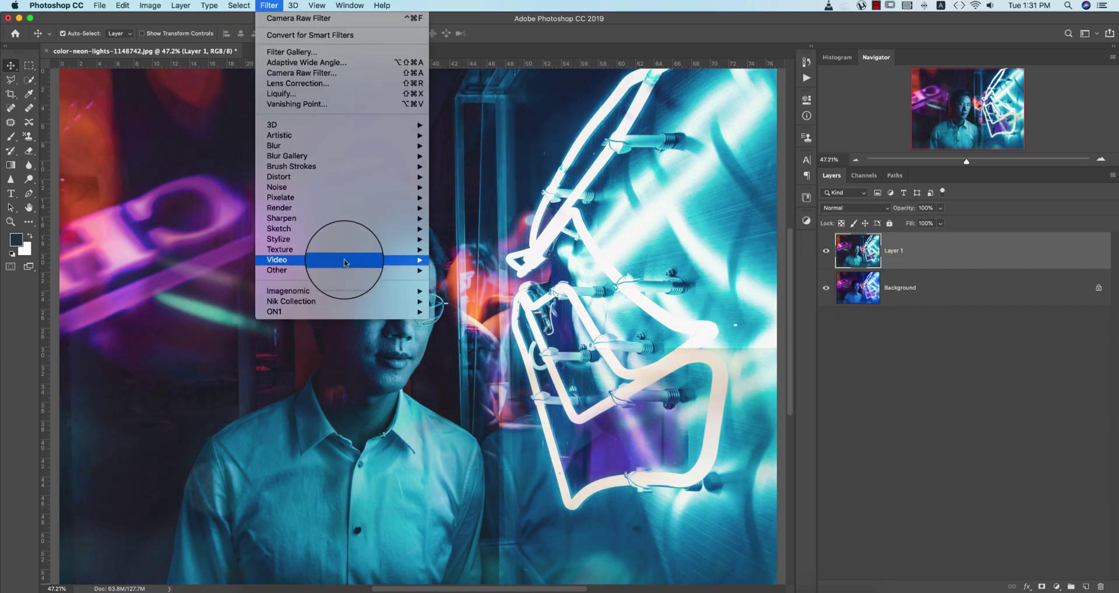
Apply Color Efex Pro 4 Cross Processing with method L02 at 25% strength
{"action": "mouse_move", "coordinate": [352, 304]}
{"action": "left_click", "coordinate": [461, 312]}
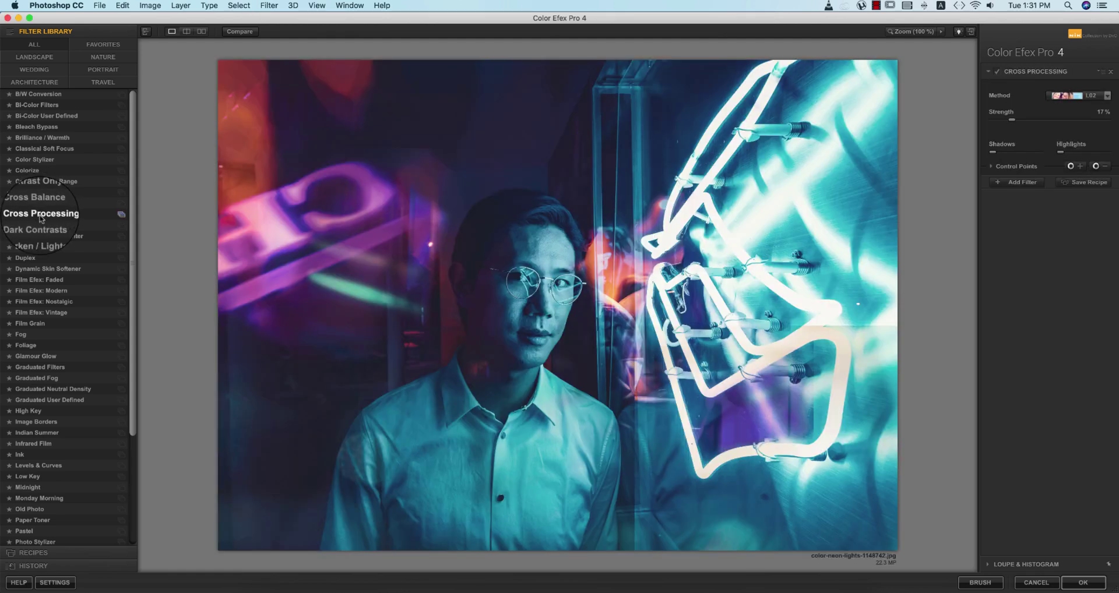
{"action": "left_click", "coordinate": [1089, 95]}
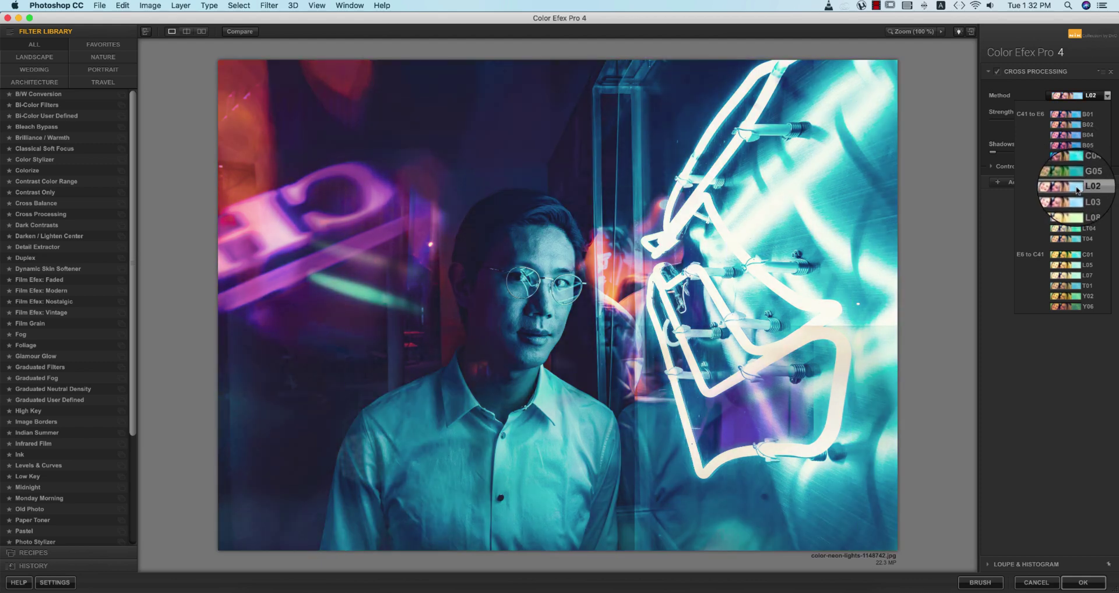
{"action": "left_click", "coordinate": [1076, 190]}
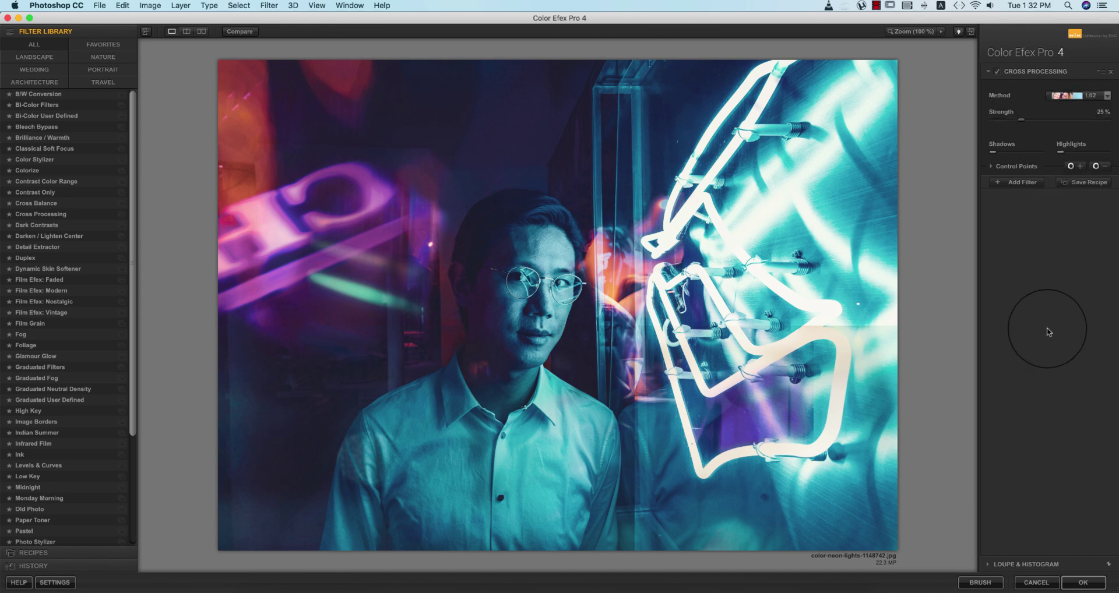
{"action": "left_click", "coordinate": [1083, 582]}
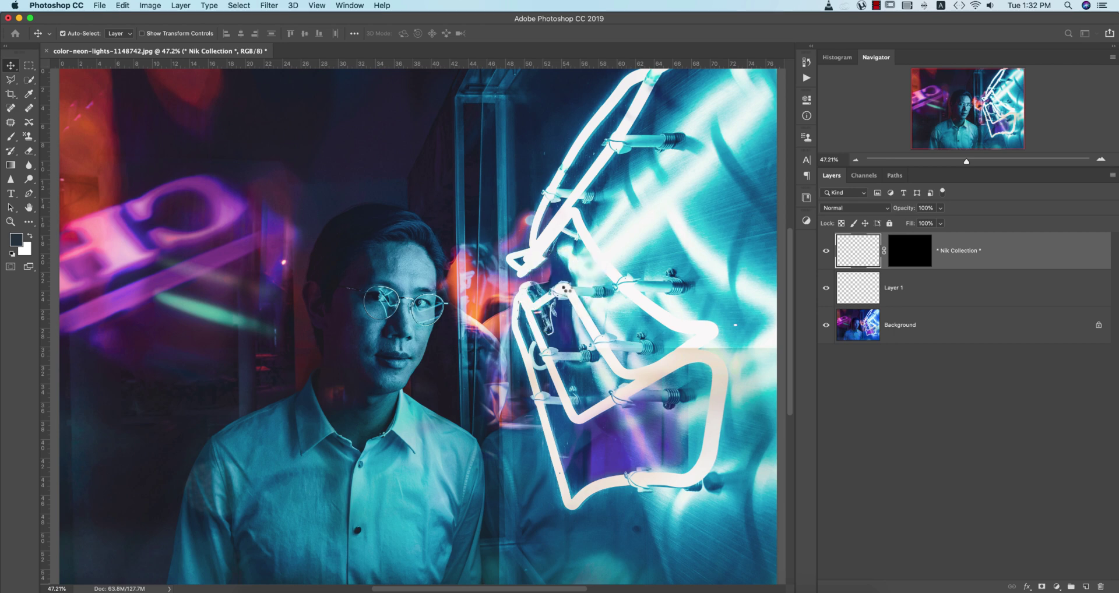
Hide the graded layers and add a Levels adjustment layer with black input raised to 12
{"action": "left_click", "coordinate": [826, 325], "text": "alt"}
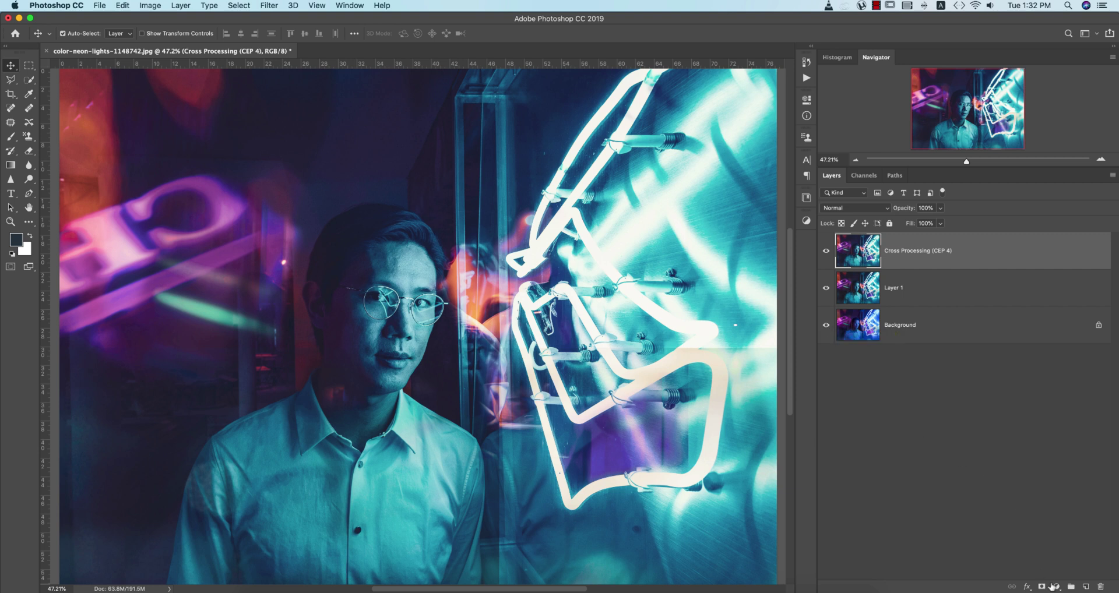
{"action": "left_click", "coordinate": [1056, 586]}
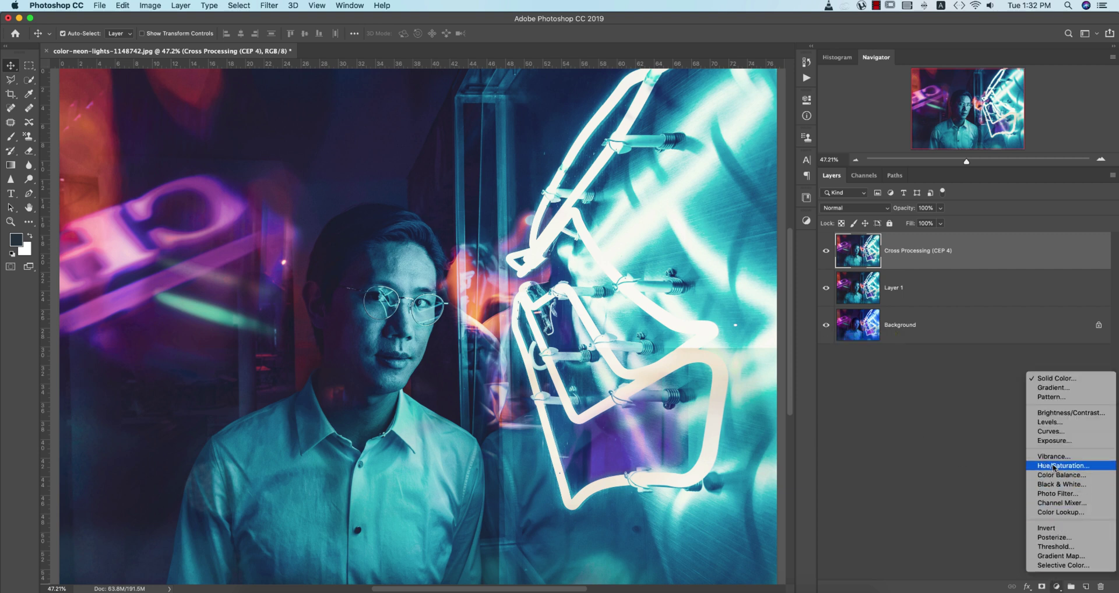
{"action": "left_click", "coordinate": [1052, 422]}
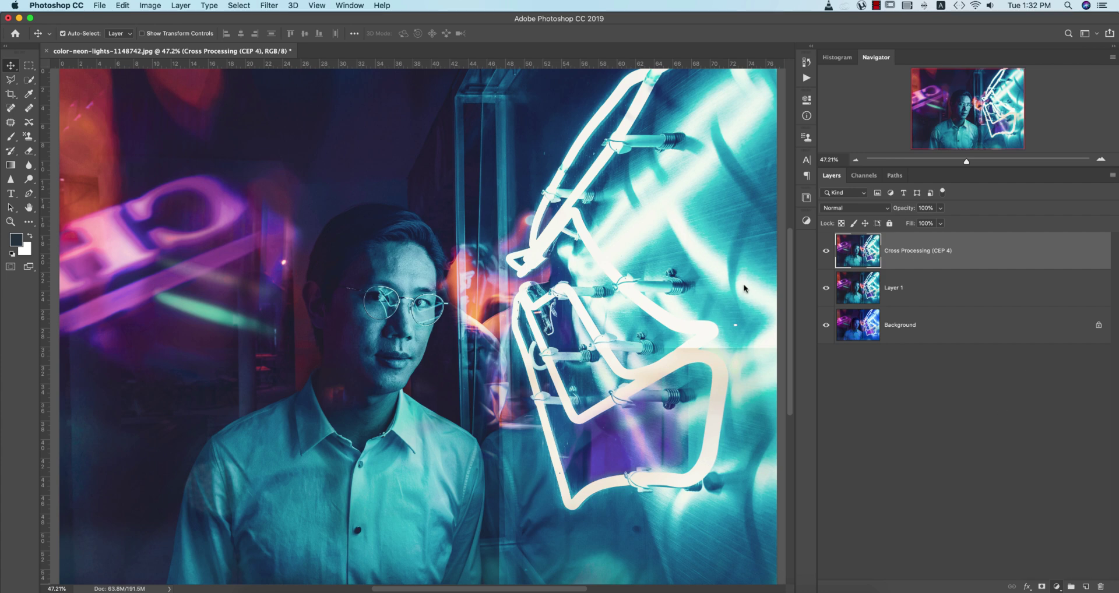
{"action": "left_click_drag", "start_coordinate": [698, 211], "coordinate": [774, 213]}
{"action": "left_click", "coordinate": [774, 95]}
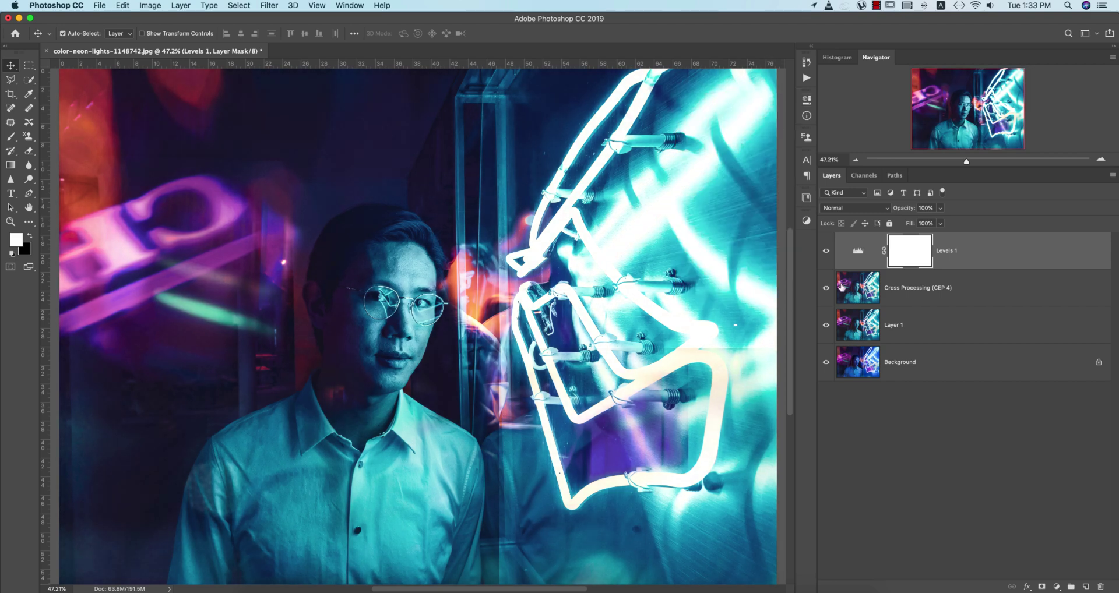
{"action": "left_click", "coordinate": [826, 362], "text": "alt"}
{"action": "left_click", "coordinate": [825, 362], "text": "alt"}
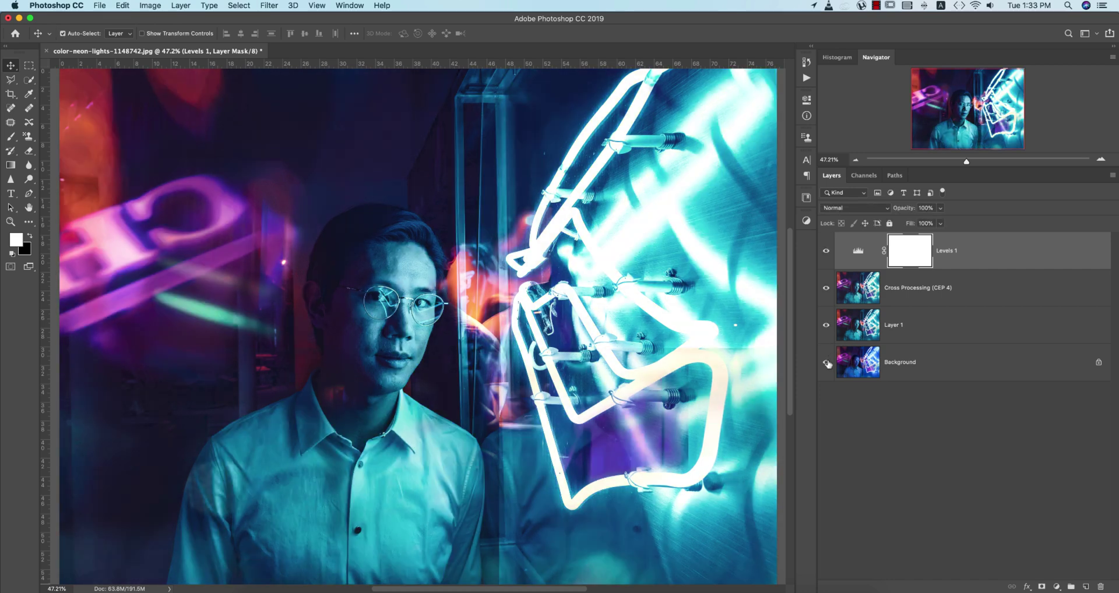